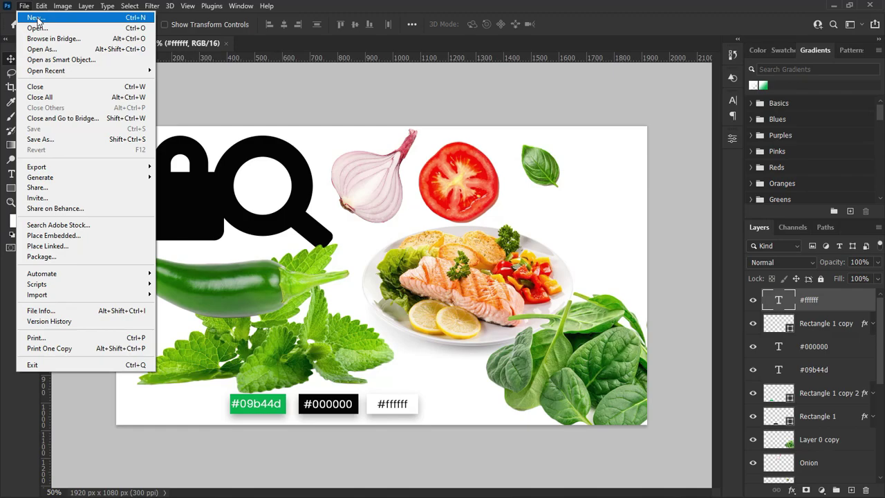
# Create a new document named Food UI at 1920 x 1080 pixels and 300 pixels/inch.
pyautogui.click(35, 18)
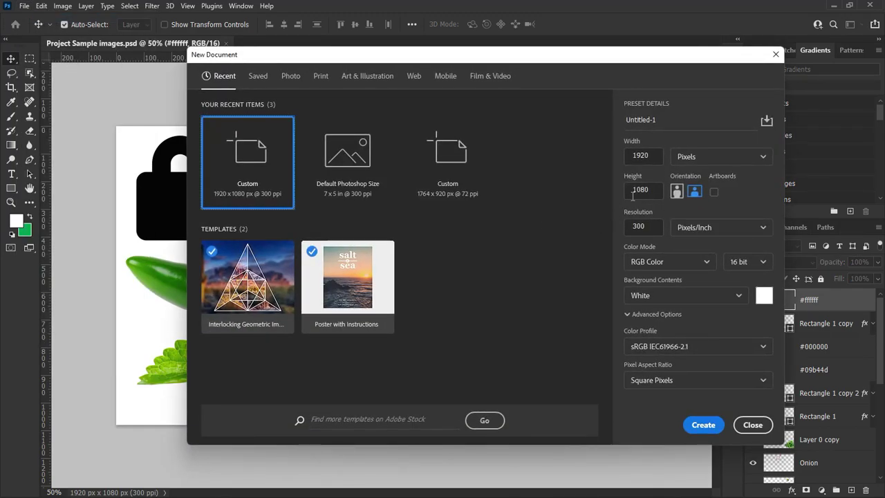
pyautogui.doubleClick(651, 155)
pyautogui.doubleClick(654, 189)
pyautogui.doubleClick(650, 226)
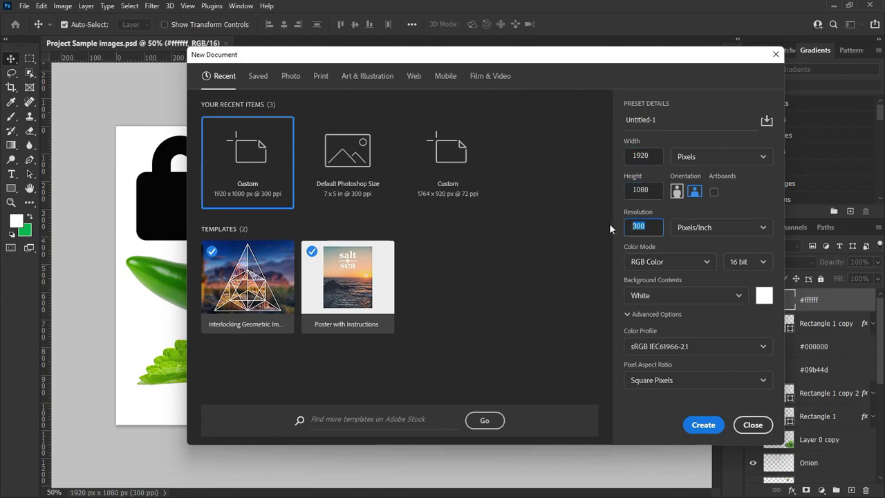
pyautogui.doubleClick(665, 119)
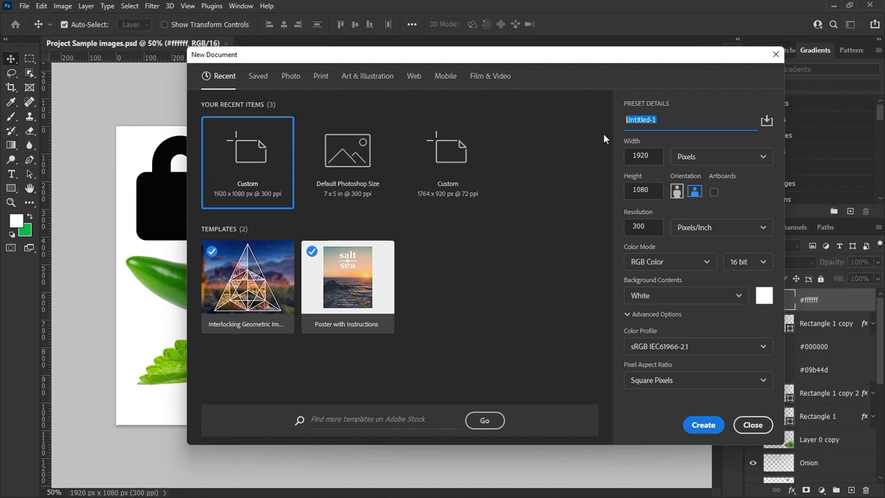
pyautogui.write('Food UI')
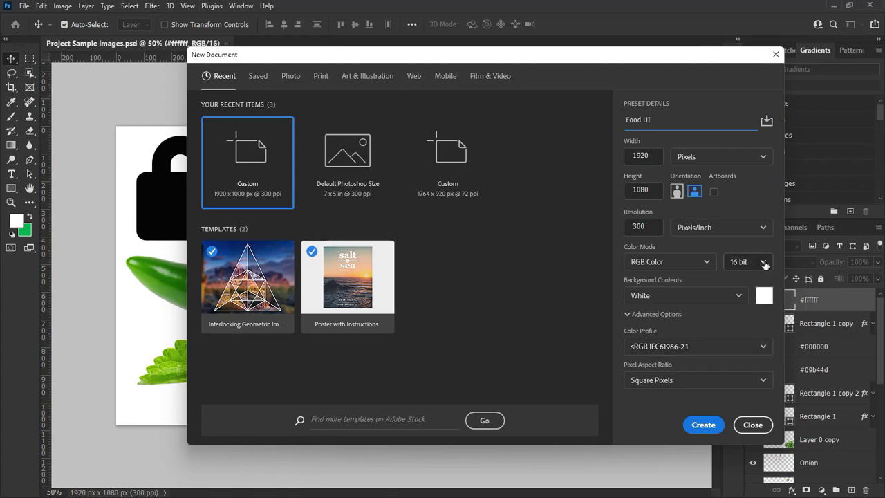
pyautogui.click(703, 425)
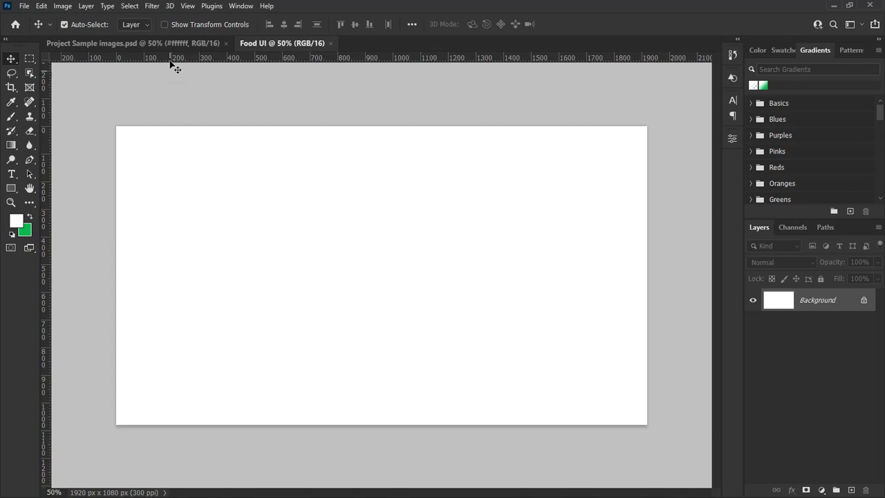
# Copy the green hex code from the sample file and draw a closed, angled Pen path around the right part of the Food UI canvas.
pyautogui.click(161, 39)
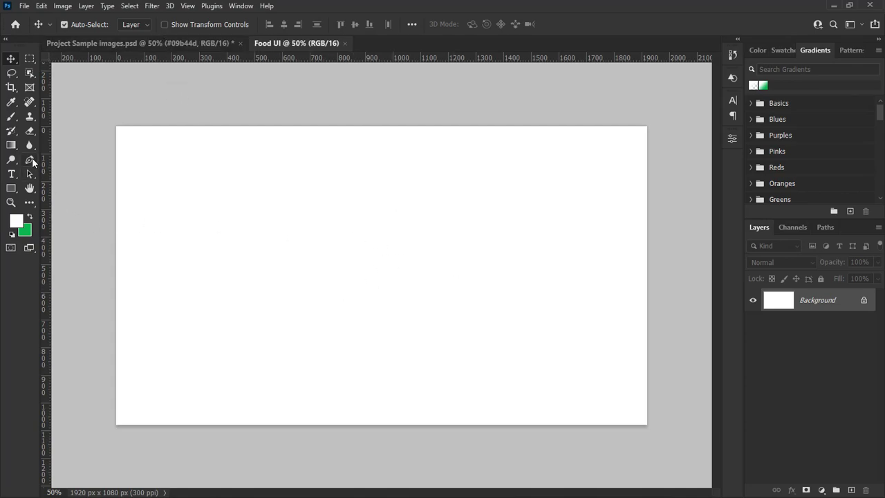
pyautogui.moveTo(32, 160); pyautogui.dragTo(69, 159)
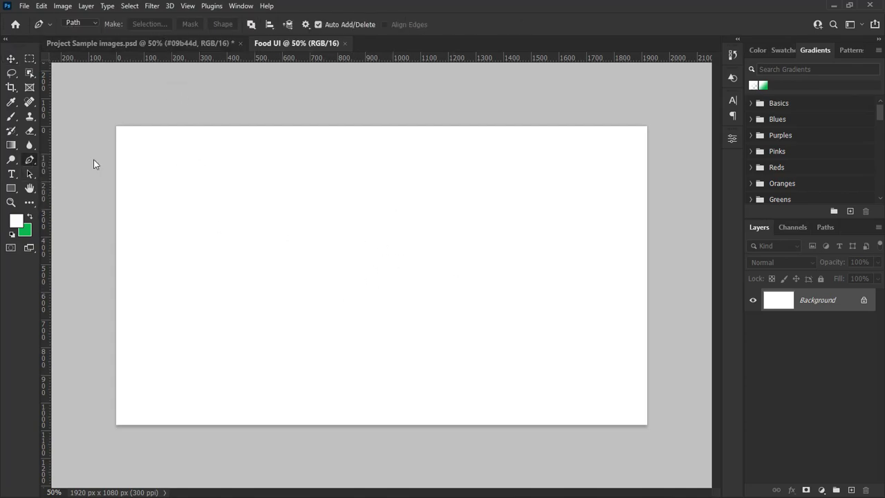
pyautogui.click(345, 111)
pyautogui.click(319, 169)
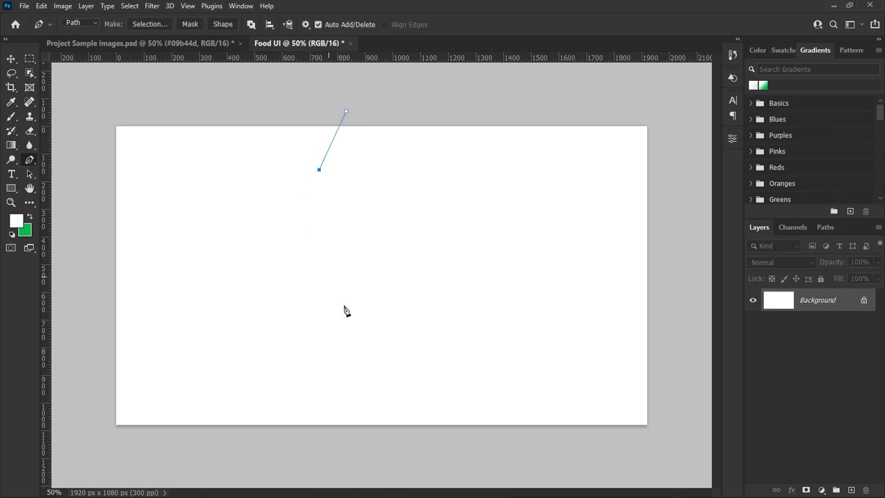
pyautogui.click(428, 372)
pyautogui.click(401, 455)
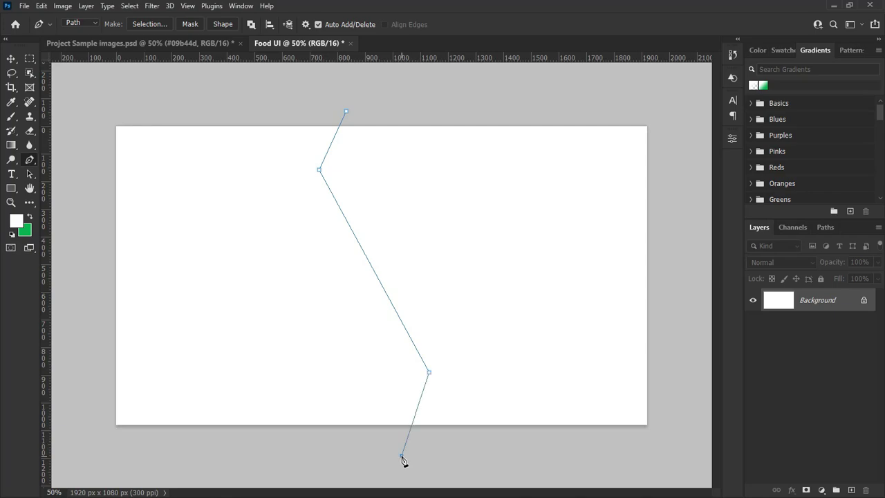
pyautogui.click(674, 448)
pyautogui.click(672, 110)
pyautogui.click(347, 114)
# Convert the closed path to a selection and add a new empty layer for it.
pyautogui.rightClick(573, 215)
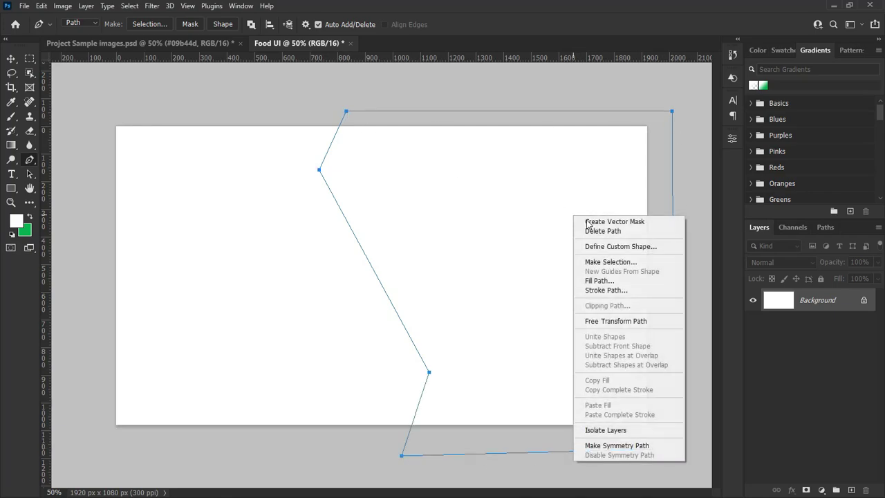
pyautogui.click(592, 257)
pyautogui.click(498, 123)
pyautogui.click(851, 489)
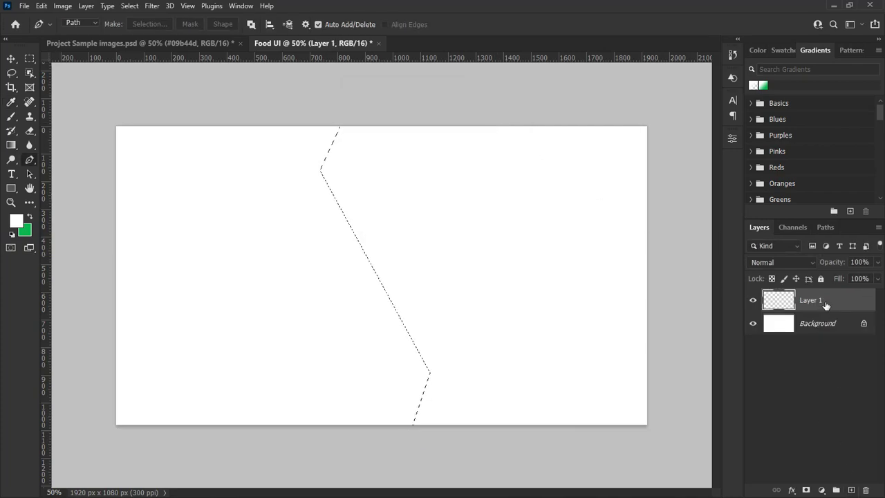
# Set the foreground colour to #09b44d, fill the selection with it on the new layer, and deselect.
pyautogui.click(29, 217)
pyautogui.click(17, 222)
pyautogui.rightClick(488, 274)
pyautogui.click(529, 311)
pyautogui.click(547, 94)
pyautogui.press('p')
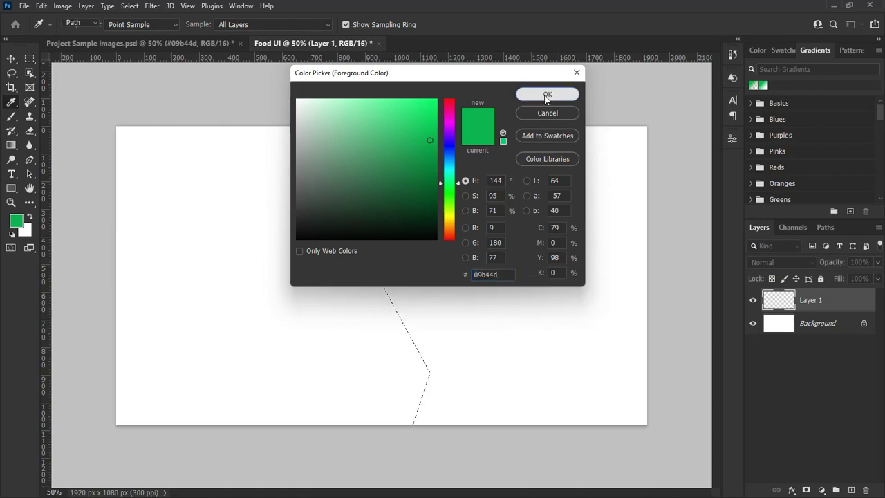
pyautogui.hotkey('alt', 'BackSpace')
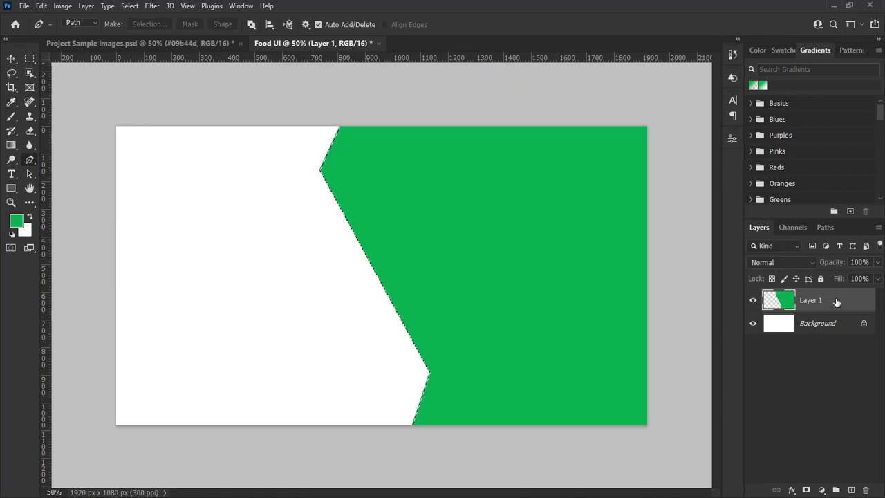
pyautogui.hotkey('ctrl', 'd')
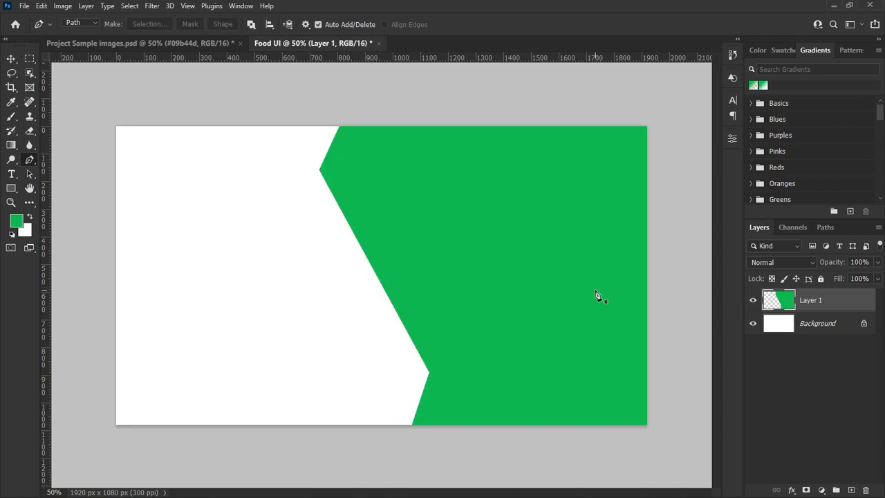
# Create a rectangle shape 1700 px wide and 850 px high.
pyautogui.click(8, 60)
pyautogui.moveTo(11, 188); pyautogui.dragTo(47, 193)
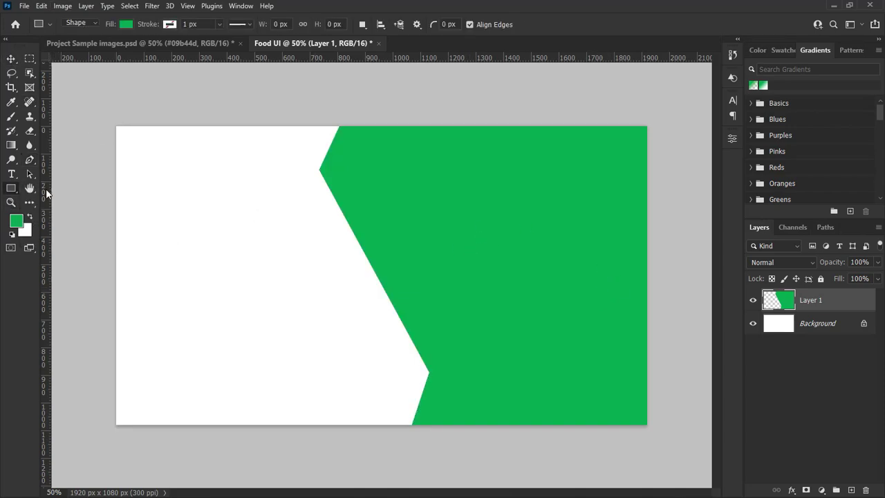
pyautogui.click(304, 251)
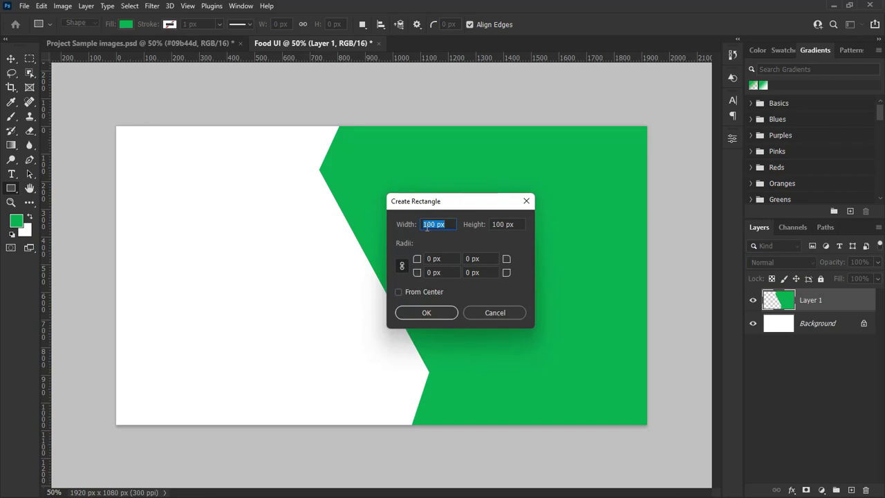
pyautogui.click(432, 224)
pyautogui.doubleClick(433, 224)
pyautogui.write('1')
pyautogui.write('8')
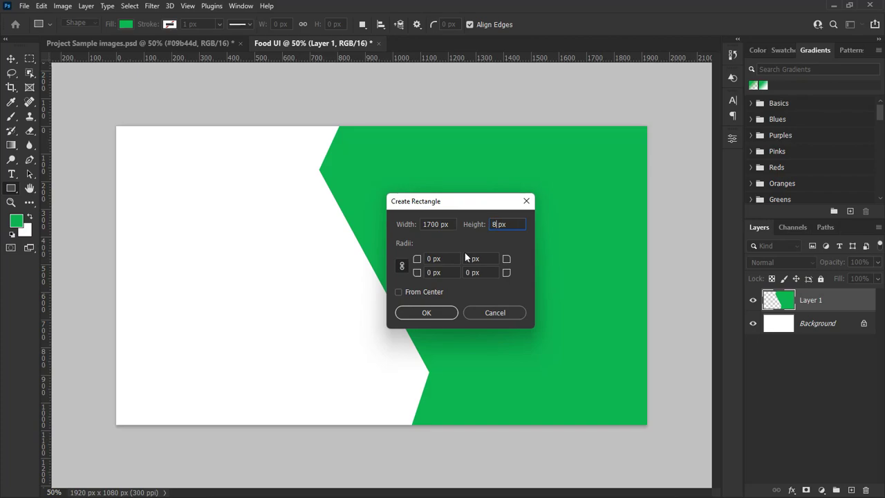
pyautogui.write('50')
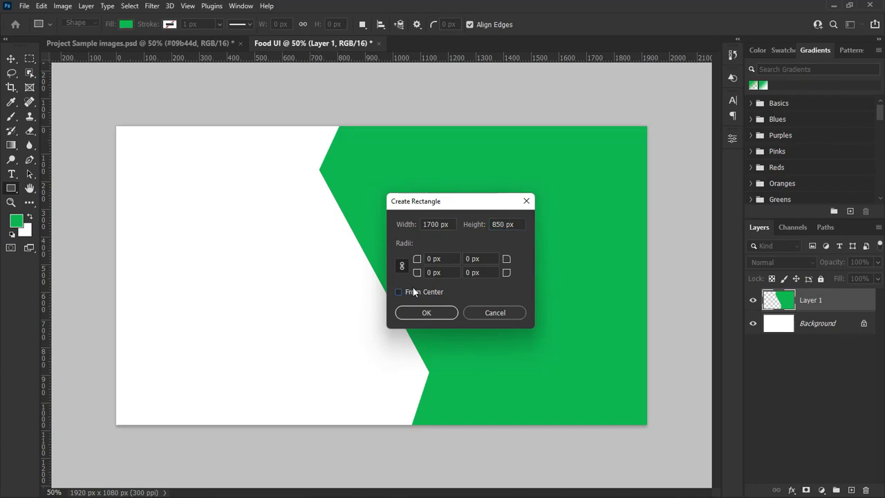
pyautogui.click(426, 311)
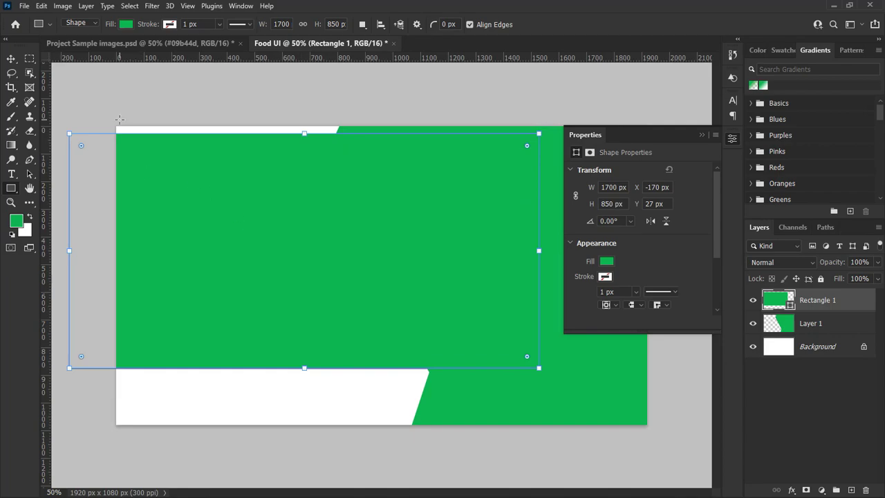
# Fill the rectangle with white and move it to the centre of the canvas, at about X 110 px, Y 115 px.
pyautogui.click(607, 261)
pyautogui.click(590, 319)
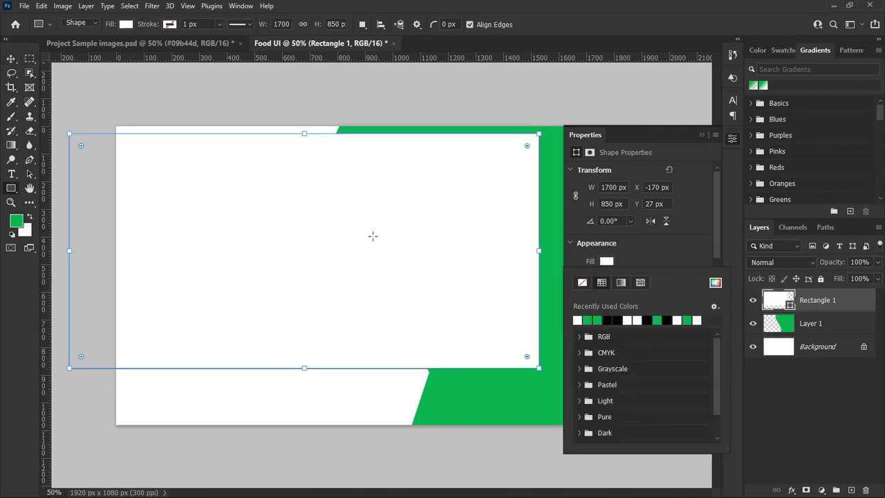
pyautogui.press('v')
pyautogui.click(699, 137)
pyautogui.moveTo(357, 258); pyautogui.dragTo(438, 269)
# Give the white rectangle a black 20 px stroke.
pyautogui.click(732, 139)
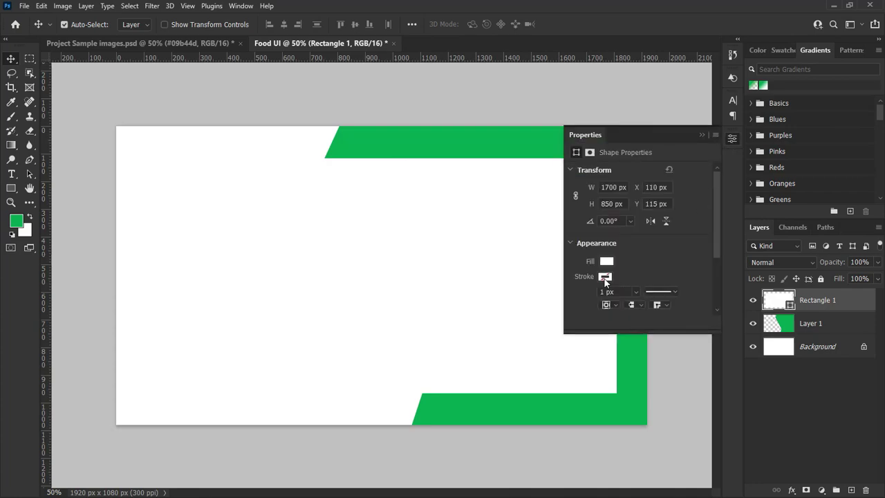
pyautogui.click(605, 277)
pyautogui.scroll(-1, 608, 270)
pyautogui.click(601, 255)
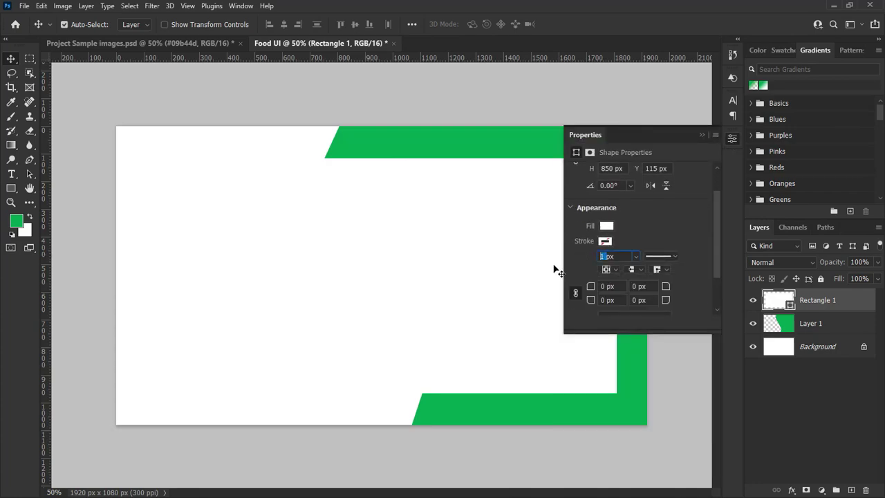
pyautogui.click(605, 241)
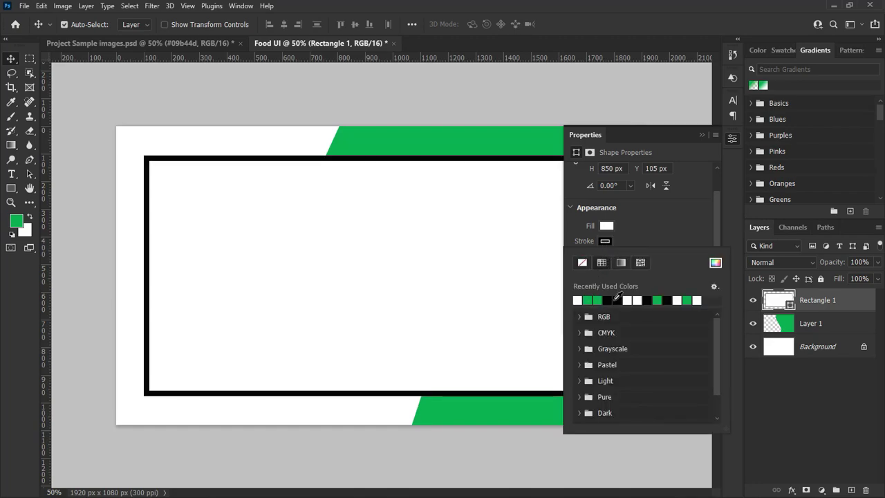
pyautogui.click(666, 222)
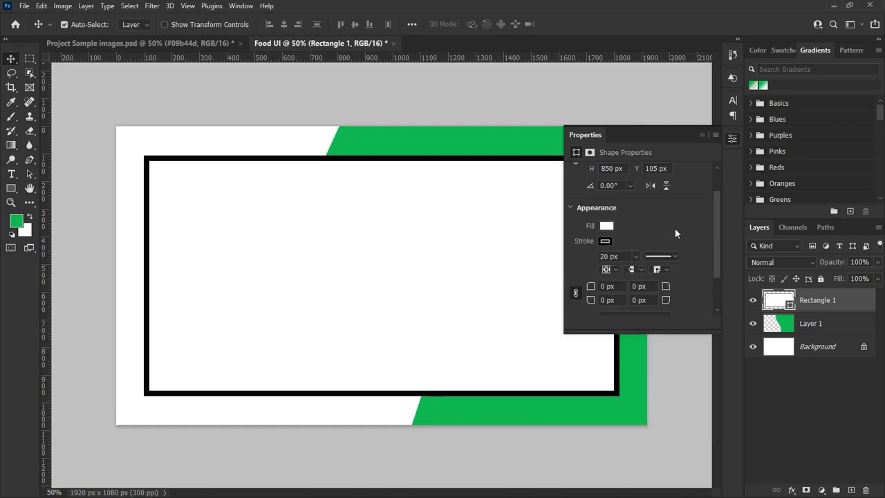
# Round all corners of the rectangle with an 80 px radius.
pyautogui.write('80 px')
pyautogui.press('Return')
pyautogui.click(700, 135)
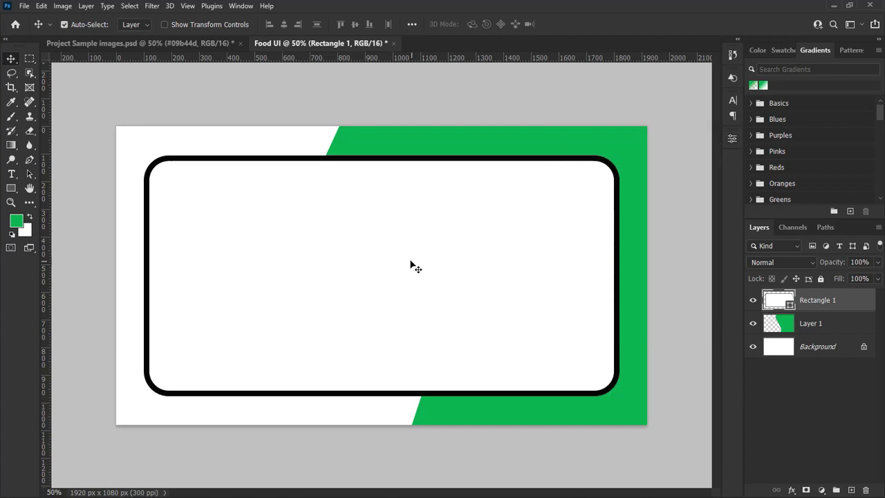
# Hide the rounded rectangle and bring the spinach image from the sample file in above the green layer.
pyautogui.click(394, 264)
pyautogui.click(753, 302)
pyautogui.click(606, 306)
pyautogui.click(142, 43)
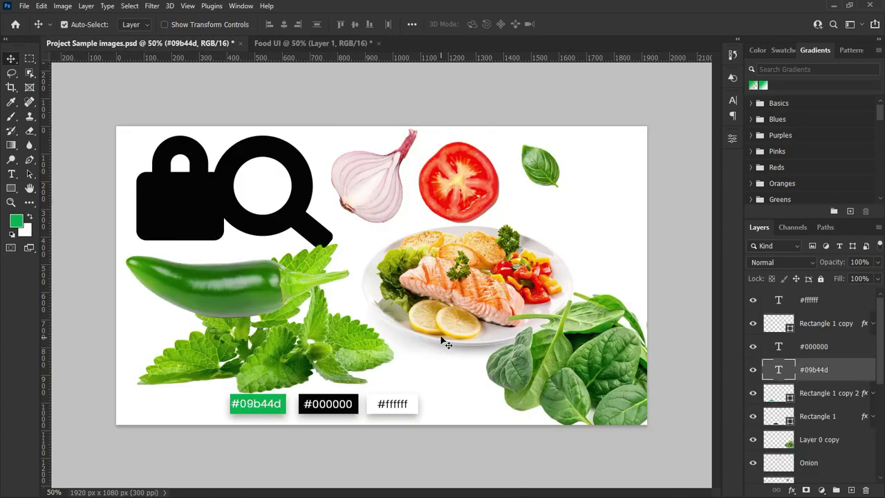
pyautogui.moveTo(569, 361); pyautogui.dragTo(512, 254)
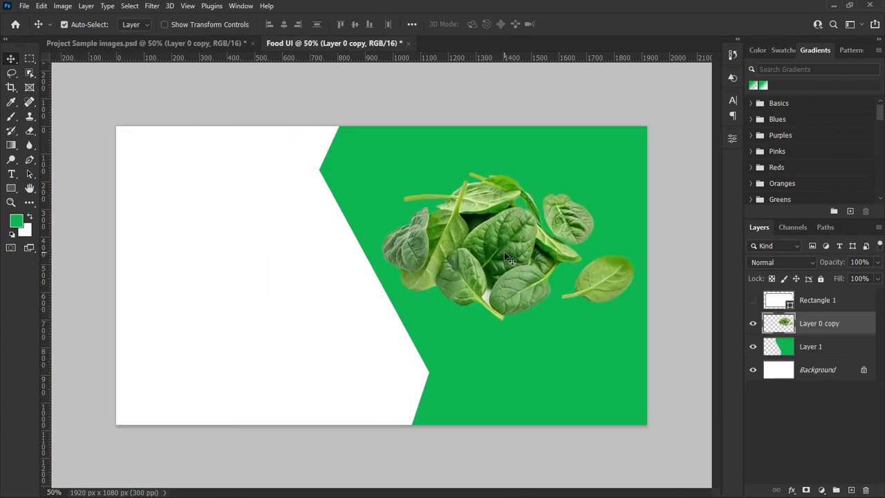
# Scale the spinach to about 166% width and 220% height and position it over the green area, running past the canvas's right edge.
pyautogui.hotkey('ctrl', 't')
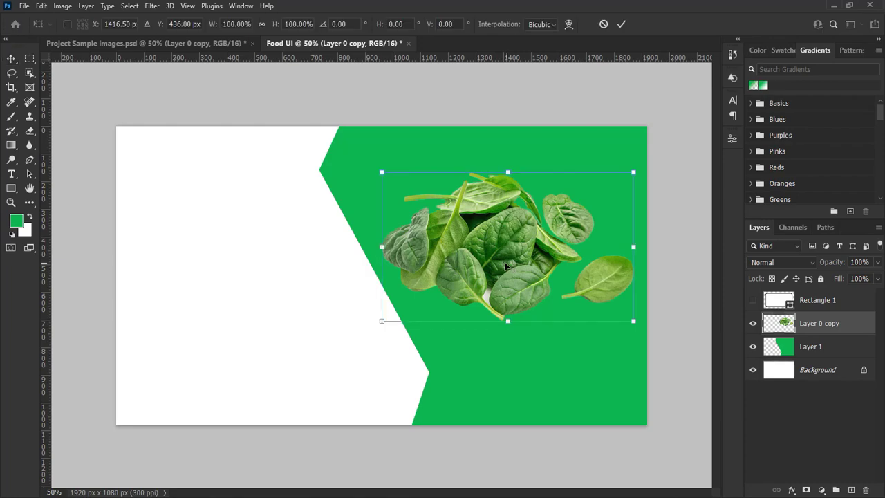
pyautogui.moveTo(381, 323); pyautogui.dragTo(282, 456)
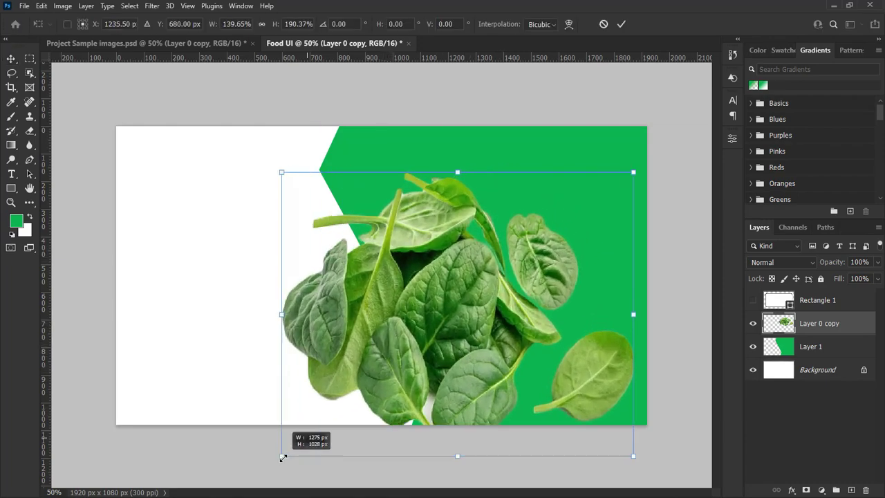
pyautogui.moveTo(459, 360); pyautogui.dragTo(519, 299)
pyautogui.moveTo(516, 390); pyautogui.dragTo(517, 434)
pyautogui.moveTo(342, 273); pyautogui.dragTo(280, 290)
pyautogui.moveTo(428, 287); pyautogui.dragTo(544, 284)
pyautogui.moveTo(372, 431); pyautogui.dragTo(367, 436)
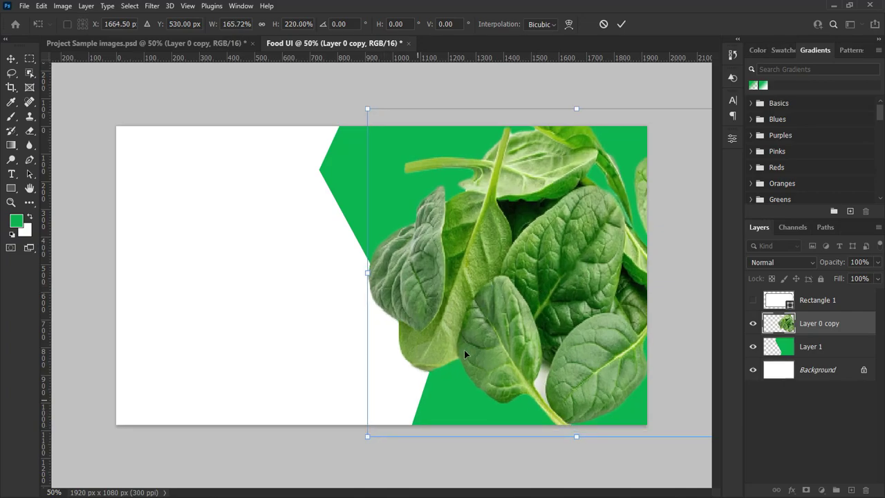
pyautogui.click(621, 23)
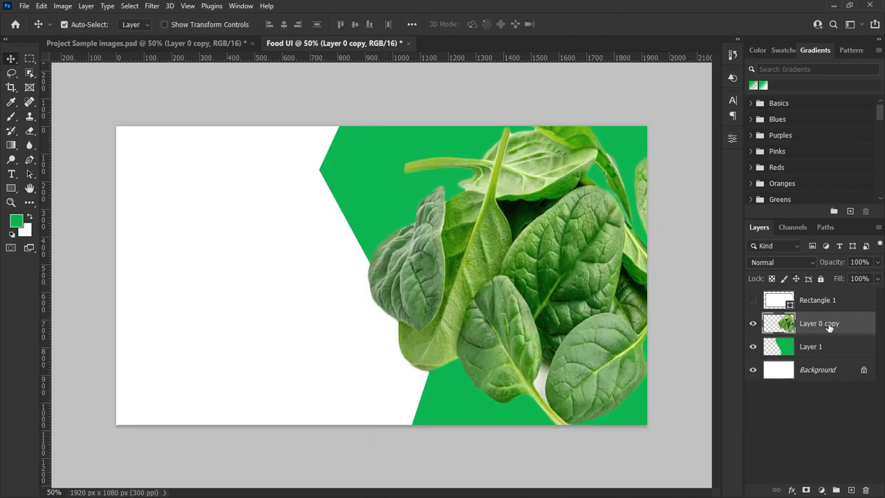
# Set the spinach layer's blend mode to Multiply and its opacity to 15%.
pyautogui.click(781, 262)
pyautogui.click(766, 232)
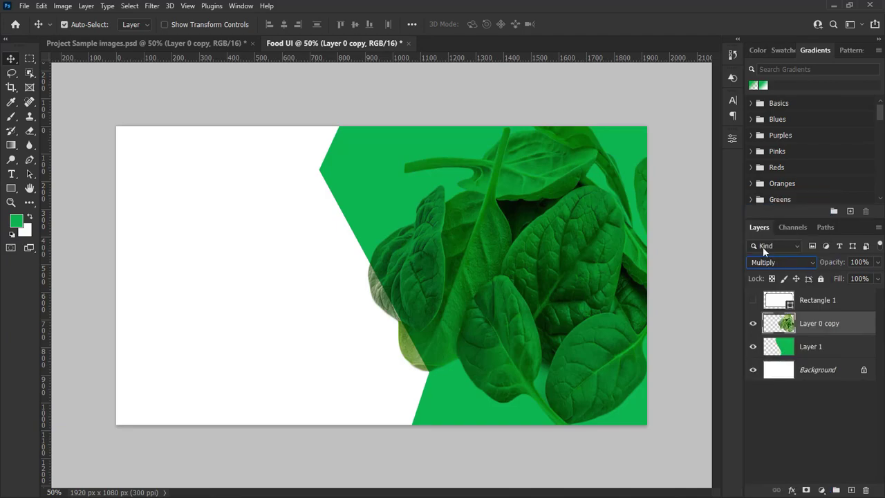
pyautogui.click(877, 262)
pyautogui.click(869, 262)
pyautogui.doubleClick(861, 262)
pyautogui.write('15')
pyautogui.press('Return')
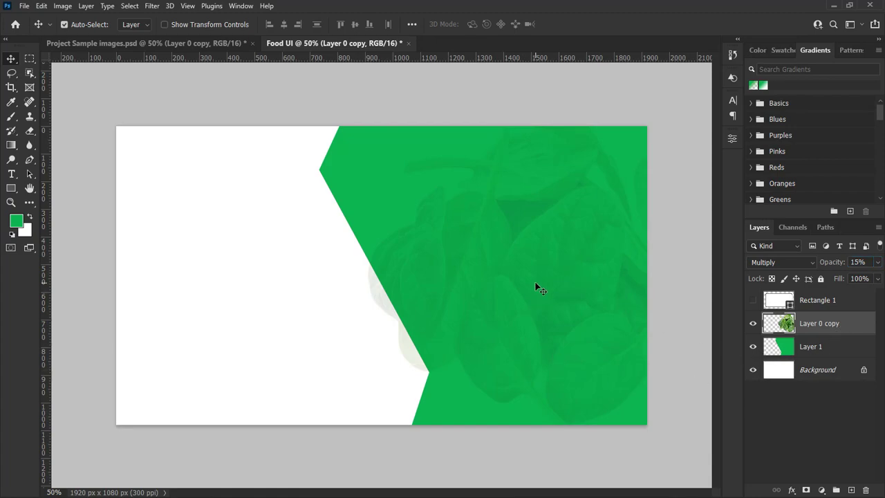
# Bring the tomato slice from the sample file to the canvas's upper-left edge and place a copy scaled to about 177% at the lower left.
pyautogui.click(208, 43)
pyautogui.moveTo(471, 189); pyautogui.dragTo(170, 322)
pyautogui.hotkey('ctrl', 't')
pyautogui.moveTo(196, 351); pyautogui.dragTo(259, 412)
pyautogui.moveTo(221, 361); pyautogui.dragTo(180, 356)
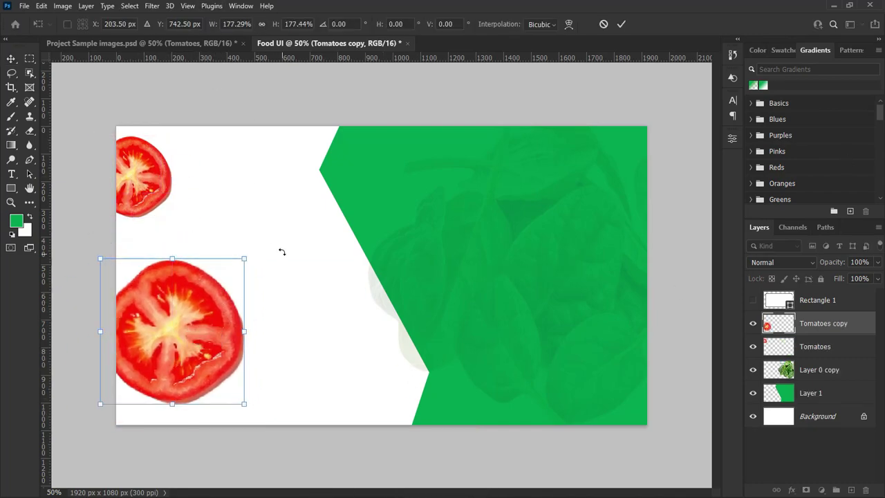
pyautogui.click(621, 25)
# Set both tomato layers' blend mode to Multiply and lower their opacity to about 10%.
pyautogui.click(167, 185)
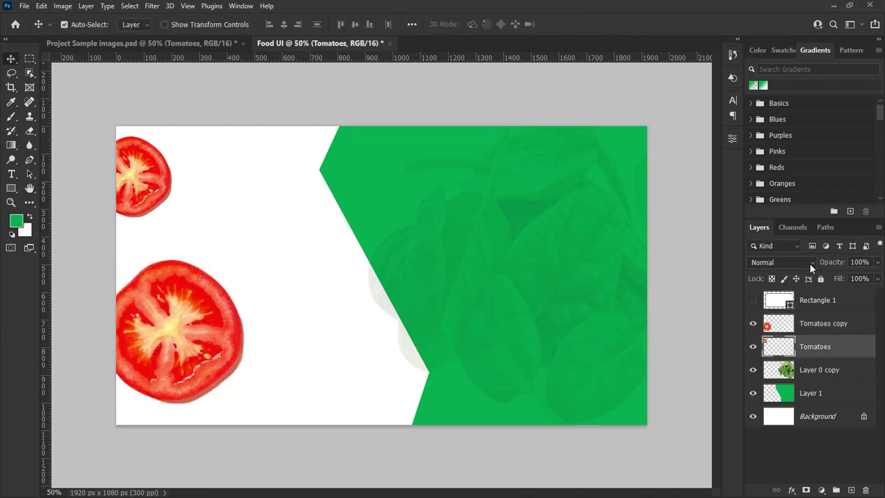
pyautogui.click(811, 262)
pyautogui.click(772, 235)
pyautogui.click(878, 262)
pyautogui.moveTo(876, 277); pyautogui.dragTo(832, 279)
pyautogui.click(836, 322)
pyautogui.click(809, 263)
pyautogui.click(767, 228)
pyautogui.click(877, 262)
pyautogui.moveTo(876, 277); pyautogui.dragTo(832, 279)
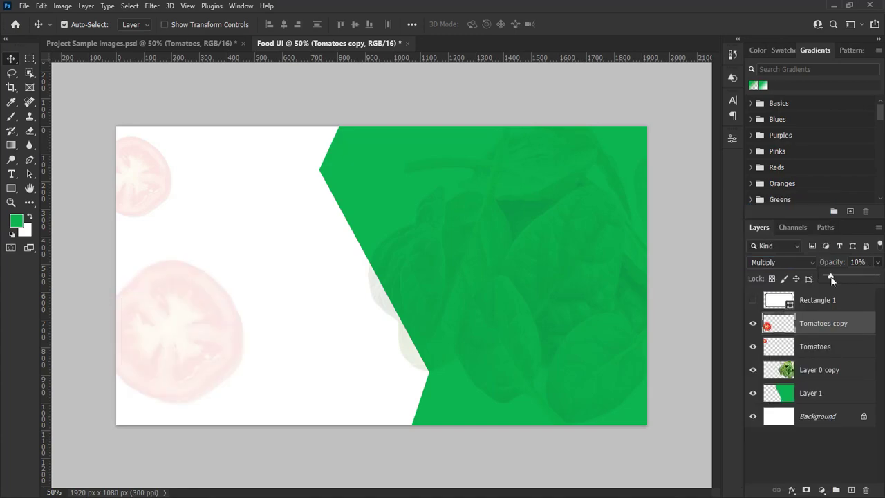
pyautogui.click(224, 414)
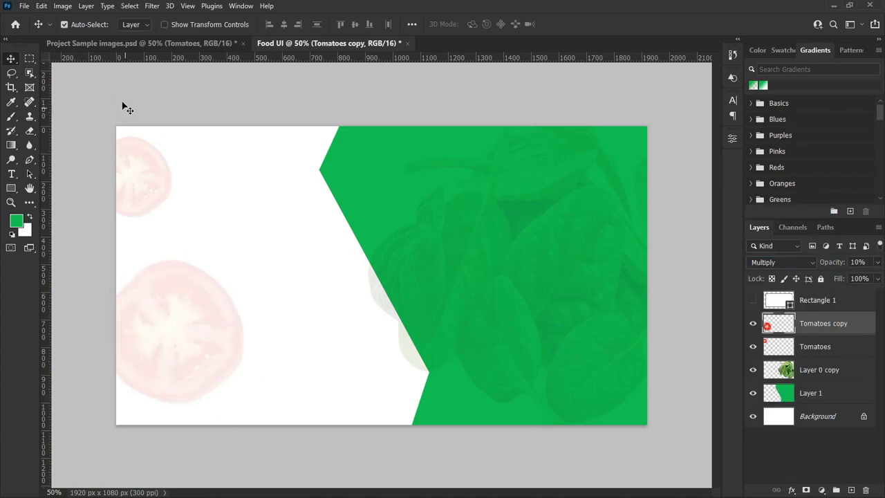
# Bring the onion from the sample file to the canvas's left edge between the tomatoes and set its opacity to 12%.
pyautogui.click(97, 43)
pyautogui.moveTo(364, 189); pyautogui.dragTo(138, 264)
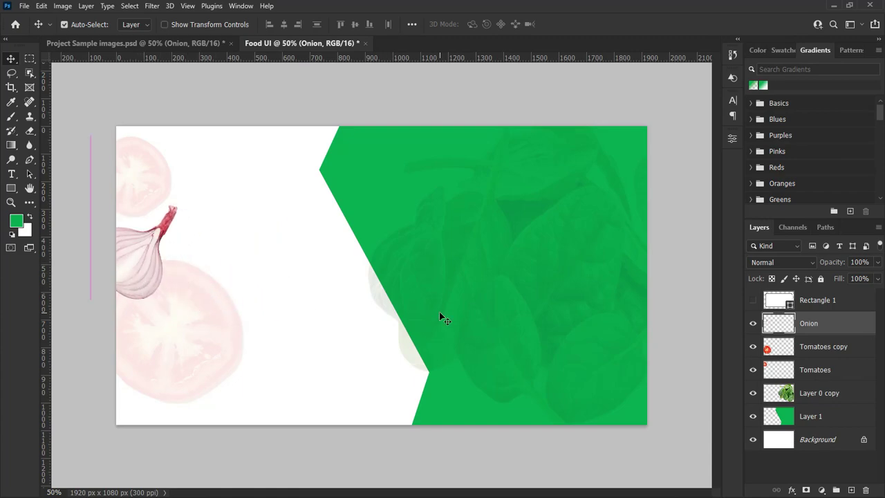
pyautogui.click(183, 350)
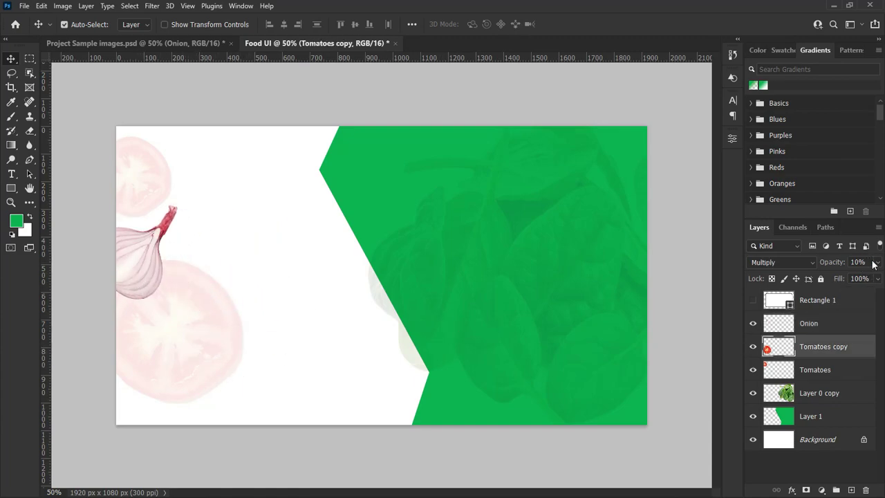
pyautogui.click(814, 326)
pyautogui.click(877, 263)
pyautogui.moveTo(842, 278); pyautogui.dragTo(832, 278)
pyautogui.click(263, 284)
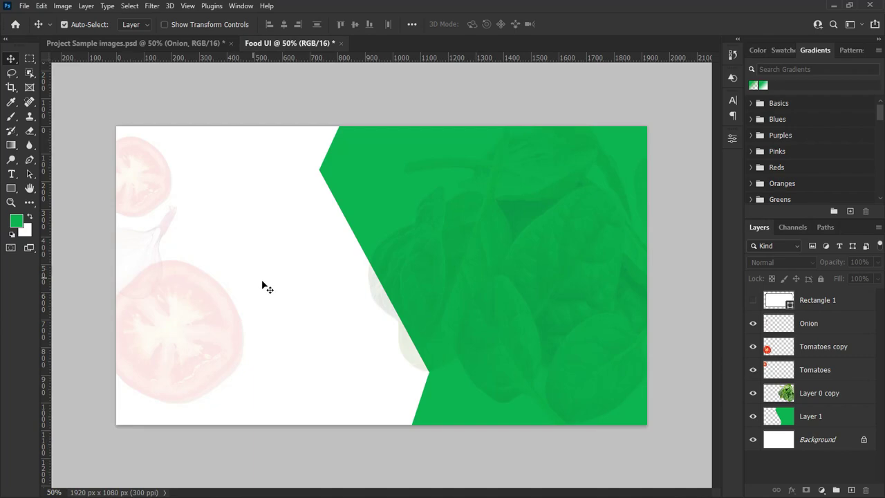
# Show the rounded rectangle and collect the onion, tomato, spinach and green layers in a locked group named Element.
pyautogui.click(753, 300)
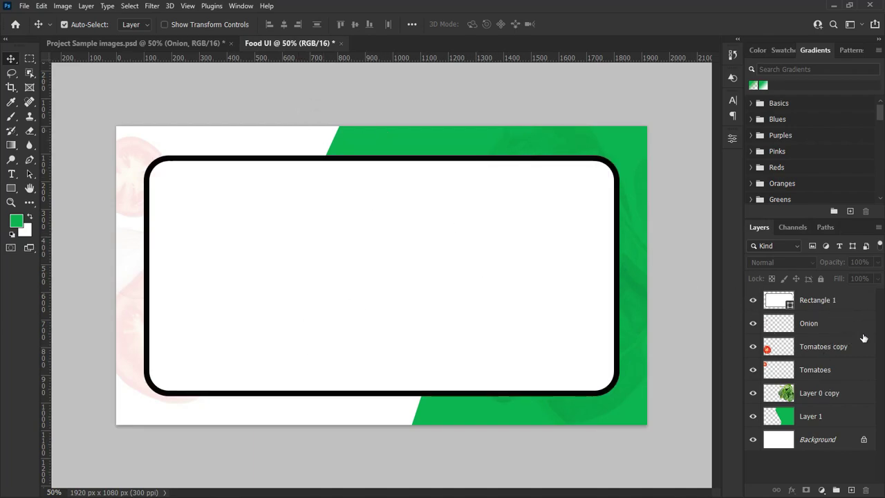
pyautogui.click(833, 421)
pyautogui.click(837, 442)
pyautogui.click(831, 417)
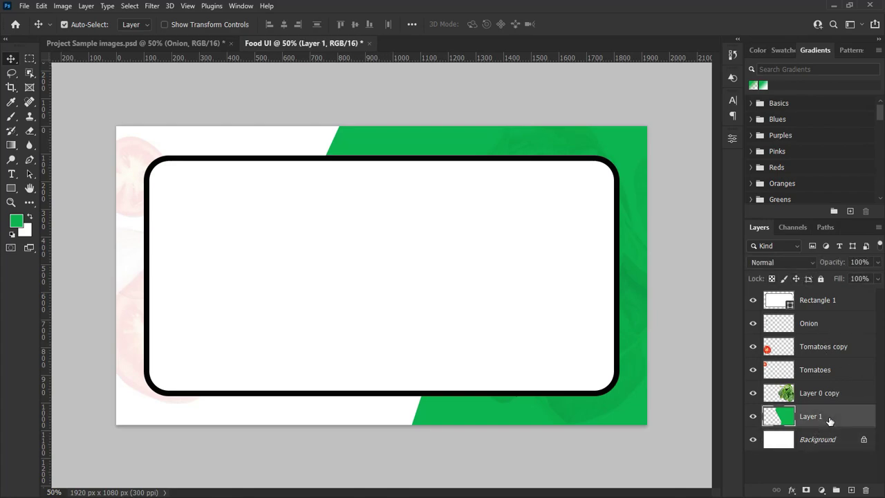
pyautogui.click(823, 327)
pyautogui.keyDown('shift'); pyautogui.click(833, 425); pyautogui.keyUp('shift')
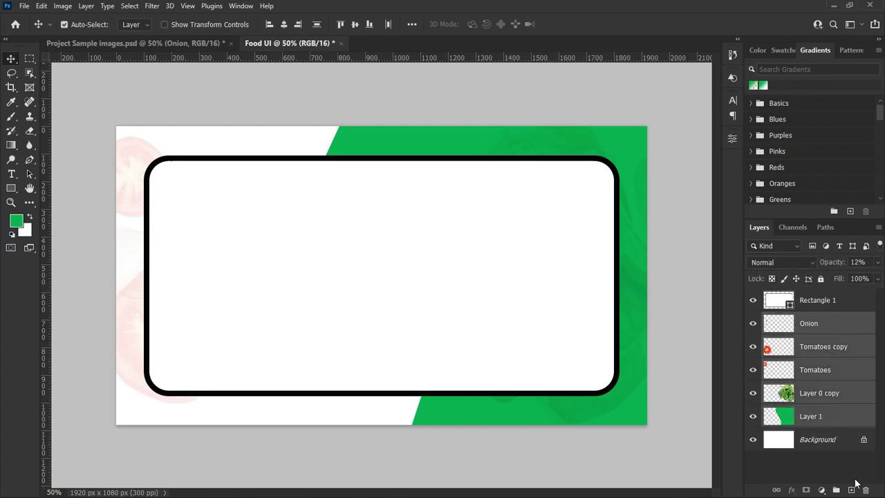
pyautogui.click(836, 489)
pyautogui.doubleClick(797, 319)
pyautogui.write('Element')
pyautogui.press('Return')
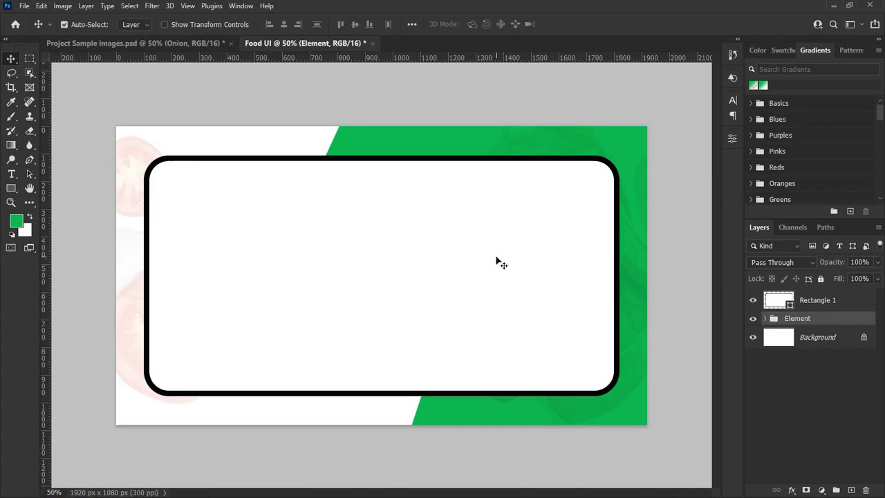
pyautogui.click(820, 279)
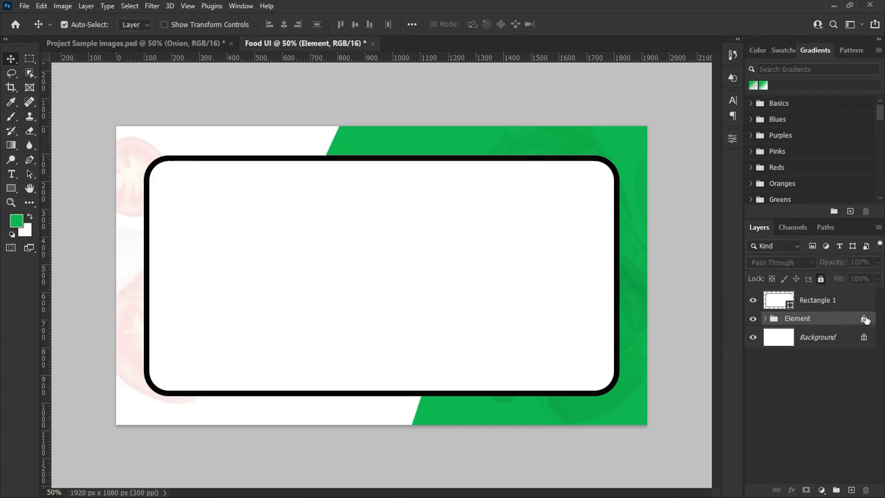
# Bring the salmon plate from the sample file into the rounded frame and stack its layer above Rectangle 1.
pyautogui.click(147, 44)
pyautogui.moveTo(470, 284)
pyautogui.mouseDown()
pyautogui.moveTo(298, 46)
pyautogui.moveTo(461, 282)
pyautogui.mouseUp()
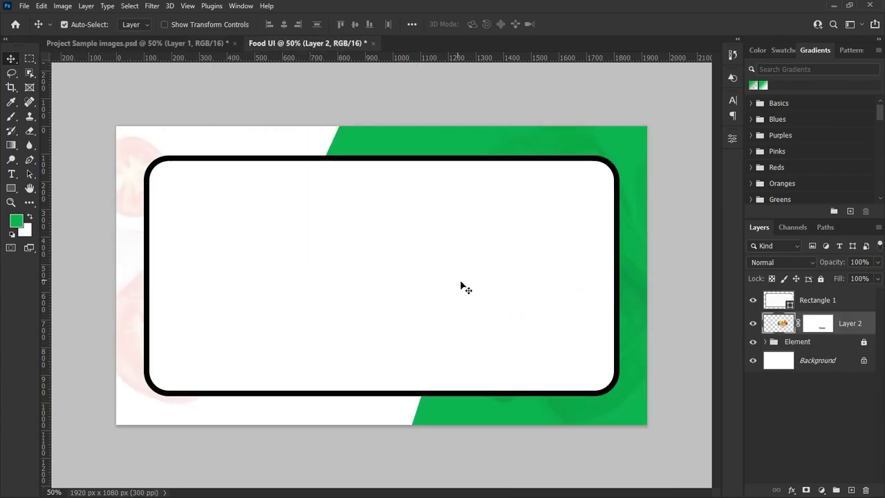
pyautogui.moveTo(784, 327); pyautogui.dragTo(784, 297)
pyautogui.moveTo(479, 285); pyautogui.dragTo(478, 279)
# Scale the salmon plate to about 93% width and 95% height, adjust its rotation slightly and position it right of the frame's centre.
pyautogui.hotkey('ctrl', 't')
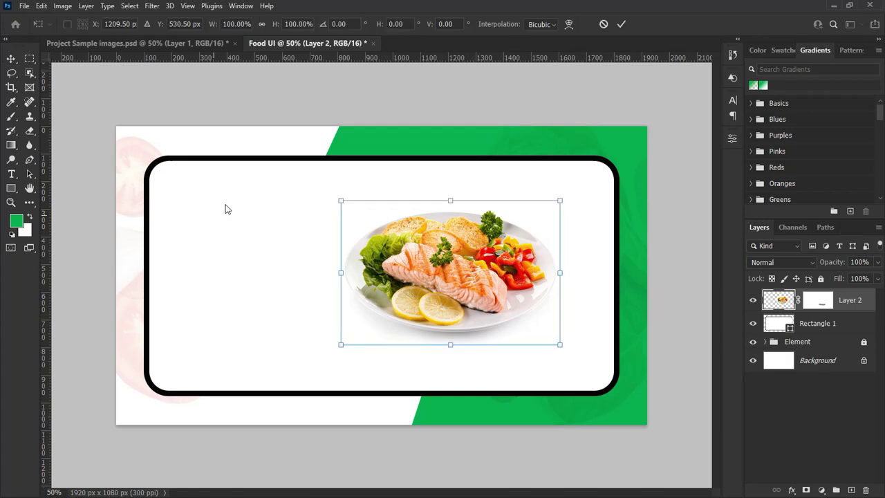
pyautogui.moveTo(450, 341); pyautogui.dragTo(450, 331)
pyautogui.moveTo(560, 265); pyautogui.dragTo(542, 266)
pyautogui.moveTo(486, 273); pyautogui.dragTo(493, 291)
pyautogui.moveTo(450, 217); pyautogui.dragTo(451, 211)
pyautogui.moveTo(445, 282); pyautogui.dragTo(454, 277)
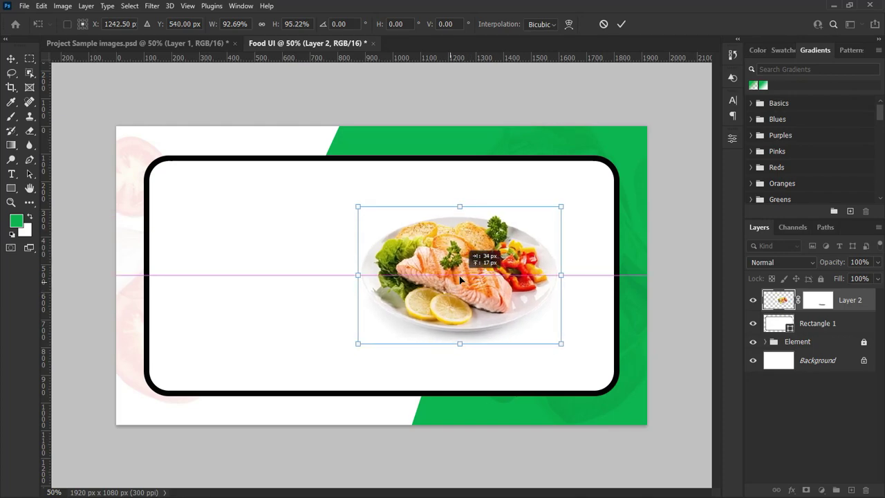
pyautogui.moveTo(589, 202); pyautogui.dragTo(588, 203)
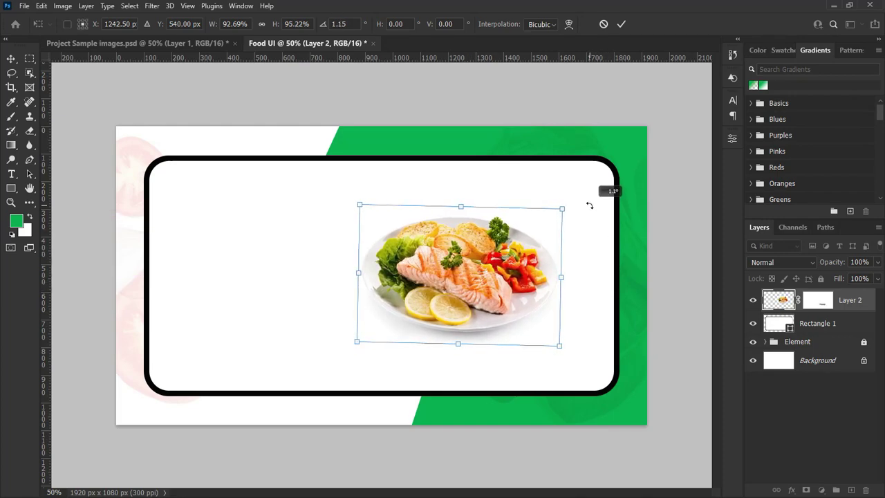
pyautogui.click(620, 24)
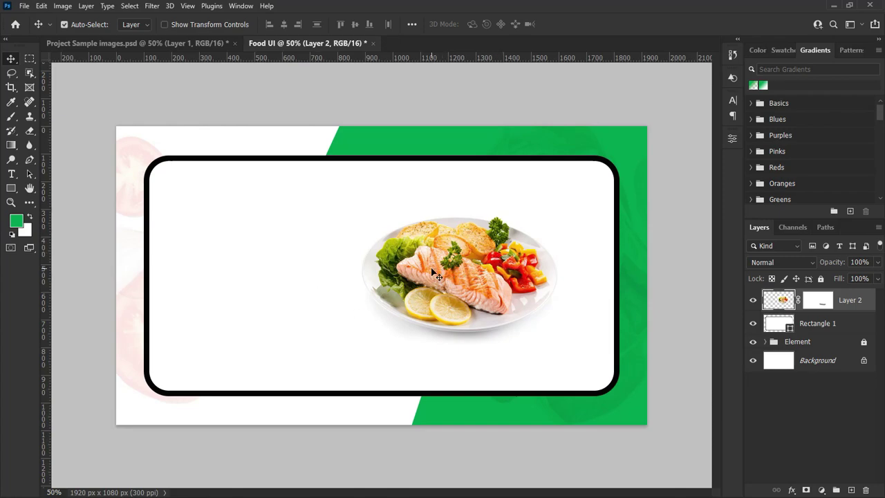
# Bring the basil leaf from the sample file to the frame's lower-right corner, and narrow the salmon plate slightly and shift it left.
pyautogui.click(150, 43)
pyautogui.moveTo(542, 170); pyautogui.dragTo(578, 365)
pyautogui.moveTo(477, 284); pyautogui.dragTo(460, 282)
pyautogui.hotkey('ctrl', 't')
pyautogui.moveTo(543, 273); pyautogui.dragTo(530, 273)
pyautogui.press('Return')
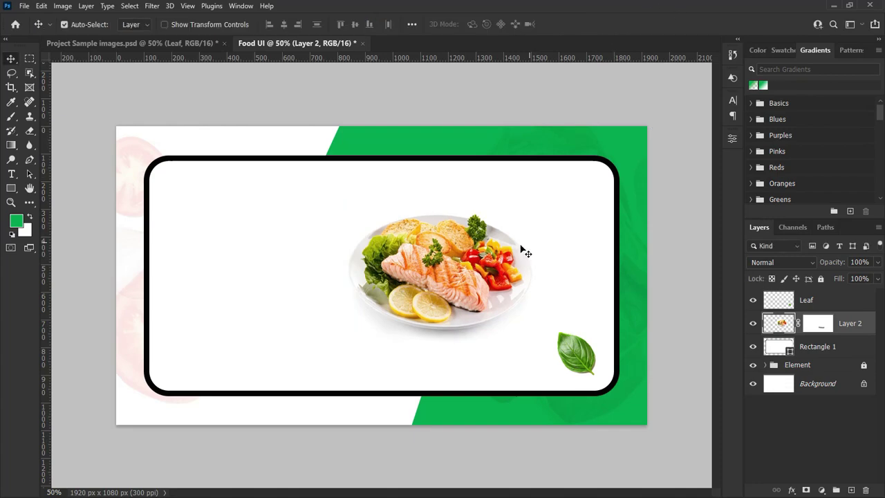
# Shrink the basil leaf and place copies at the frame's upper left and lower left, turning the lower-left one to a different angle.
pyautogui.click(580, 354)
pyautogui.hotkey('ctrl', 't')
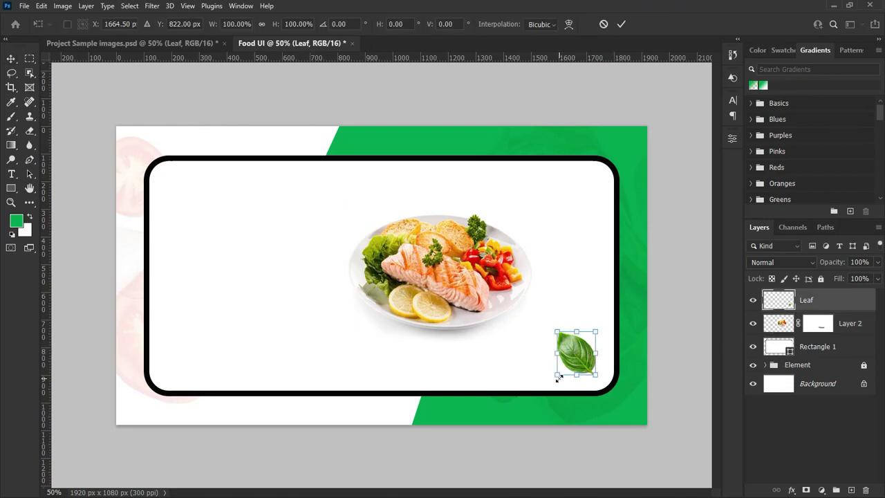
pyautogui.moveTo(596, 332); pyautogui.dragTo(183, 218)
pyautogui.click(622, 24)
pyautogui.hotkey('ctrl', 't')
pyautogui.press('Return')
pyautogui.click(177, 361)
pyautogui.hotkey('ctrl', 't')
pyautogui.moveTo(197, 335); pyautogui.dragTo(183, 367)
pyautogui.click(618, 25)
pyautogui.click(183, 218)
# Bring the tomato slice from the sample file, shrink it and place it between the plate and the lower-right leaf.
pyautogui.click(113, 44)
pyautogui.moveTo(459, 183); pyautogui.dragTo(514, 361)
pyautogui.hotkey('ctrl', 't')
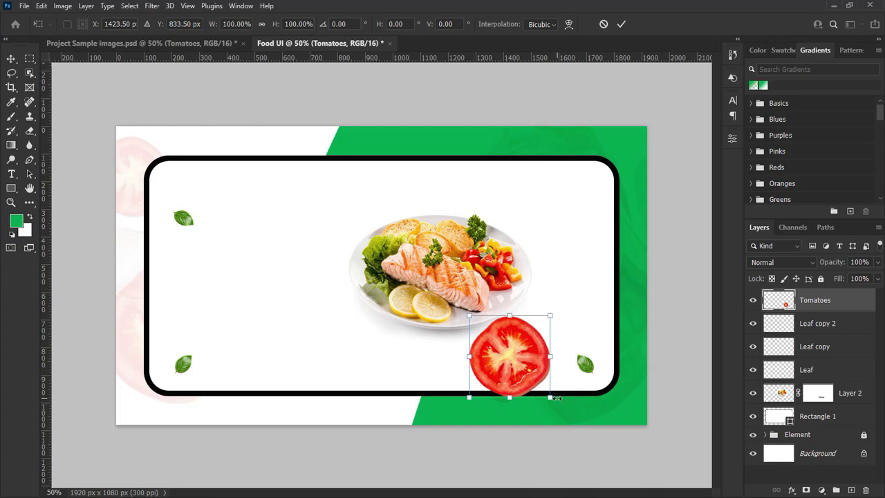
pyautogui.moveTo(550, 397); pyautogui.dragTo(553, 360)
pyautogui.click(621, 24)
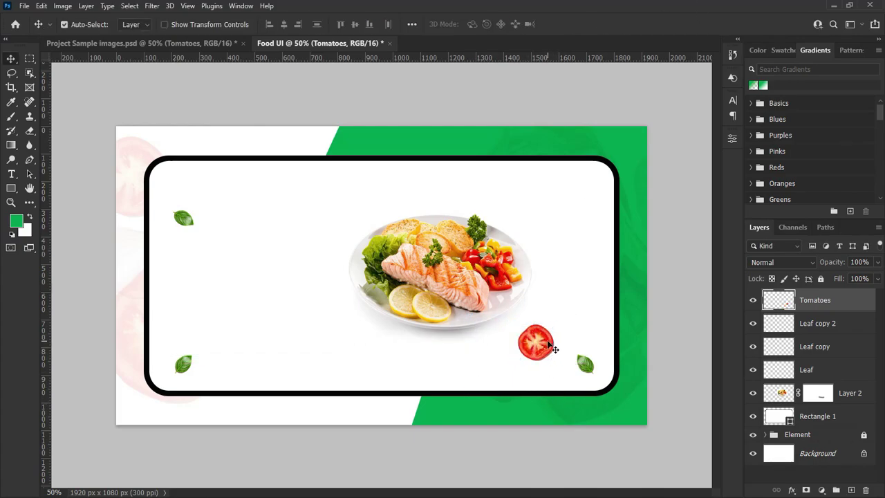
# Bring the onion from the sample file, shrink it below the plate's left side and set its opacity to 83%.
pyautogui.click(145, 43)
pyautogui.moveTo(379, 194); pyautogui.dragTo(388, 359)
pyautogui.hotkey('ctrl', 't')
pyautogui.moveTo(416, 392); pyautogui.dragTo(379, 350)
pyautogui.moveTo(350, 335)
pyautogui.mouseDown()
pyautogui.moveTo(353, 353)
pyautogui.moveTo(376, 362)
pyautogui.moveTo(339, 347)
pyautogui.mouseUp()
pyautogui.click(622, 24)
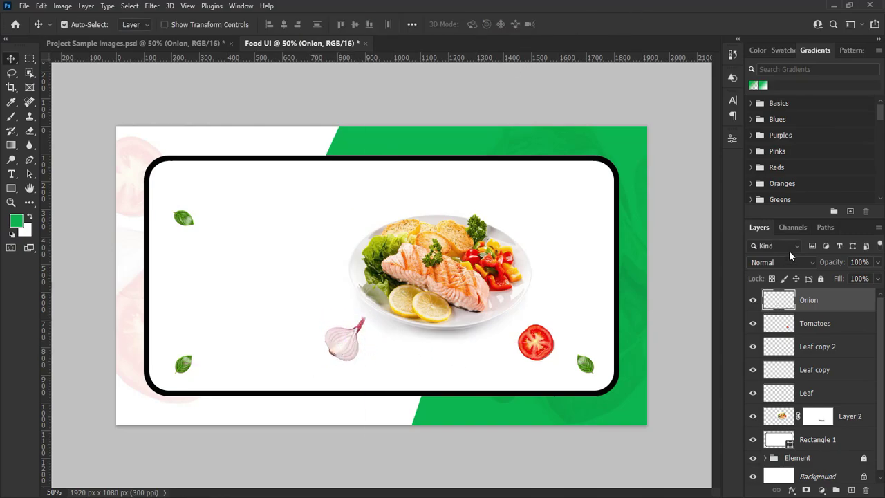
pyautogui.click(877, 262)
pyautogui.click(333, 350)
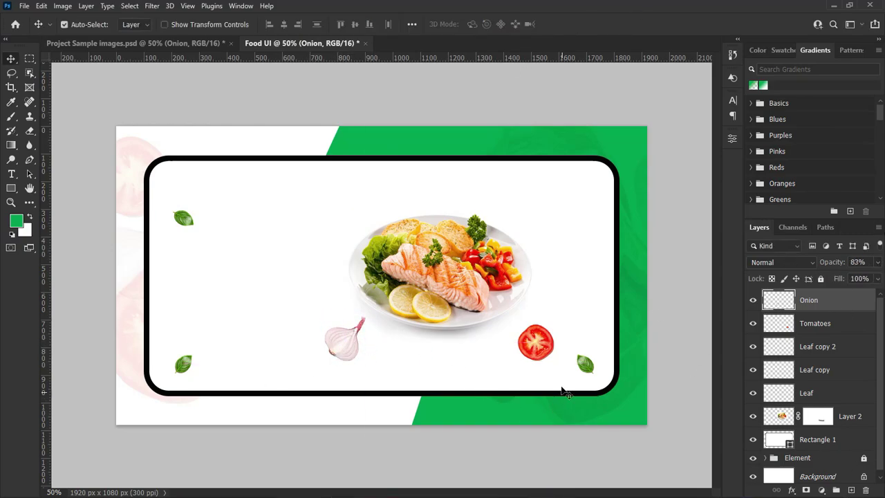
# Bring the spinach from the sample file to the frame's upper right, scaled to 65.5% and rotated to about -20.36°.
pyautogui.click(165, 43)
pyautogui.moveTo(591, 355); pyautogui.dragTo(571, 224)
pyautogui.hotkey('ctrl', 't')
pyautogui.moveTo(459, 150); pyautogui.dragTo(552, 200)
pyautogui.moveTo(627, 259); pyautogui.dragTo(592, 234)
pyautogui.moveTo(696, 175); pyautogui.dragTo(677, 134)
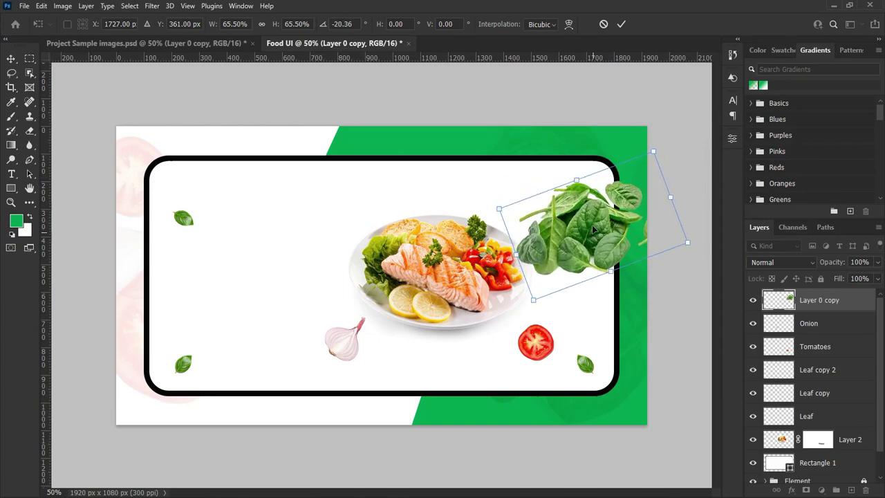
# Shrink the spinach to 56.12% across the frame's right edge and clip it to the rounded rectangle, beneath the salmon plate layer.
pyautogui.moveTo(592, 224); pyautogui.dragTo(604, 223)
pyautogui.moveTo(624, 271); pyautogui.dragTo(585, 252)
pyautogui.click(621, 25)
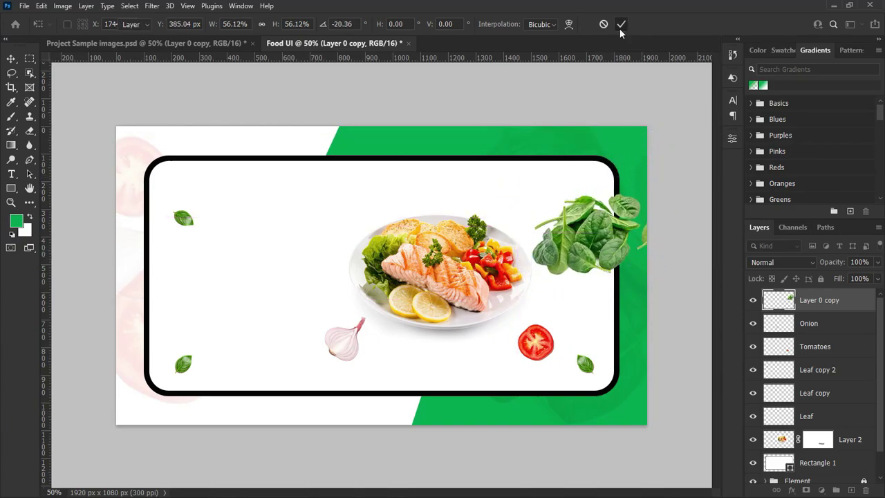
pyautogui.moveTo(838, 311); pyautogui.dragTo(843, 455)
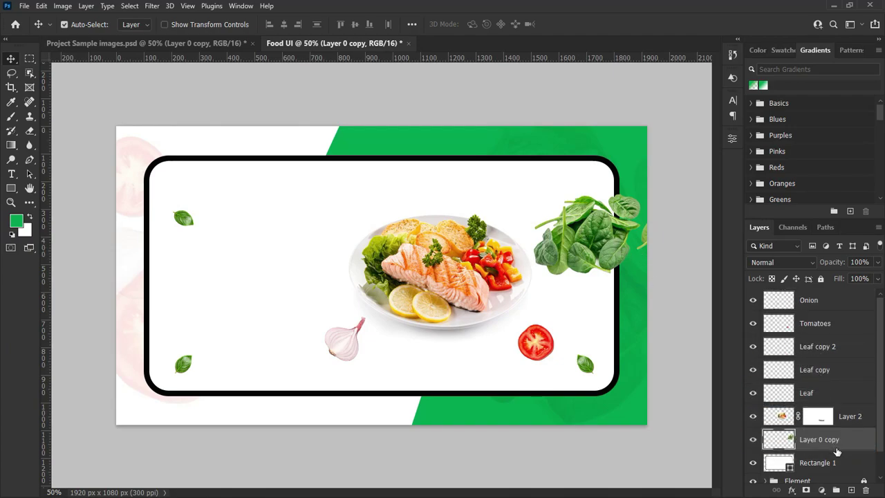
pyautogui.keyDown('alt'); pyautogui.click(819, 448); pyautogui.keyUp('alt')
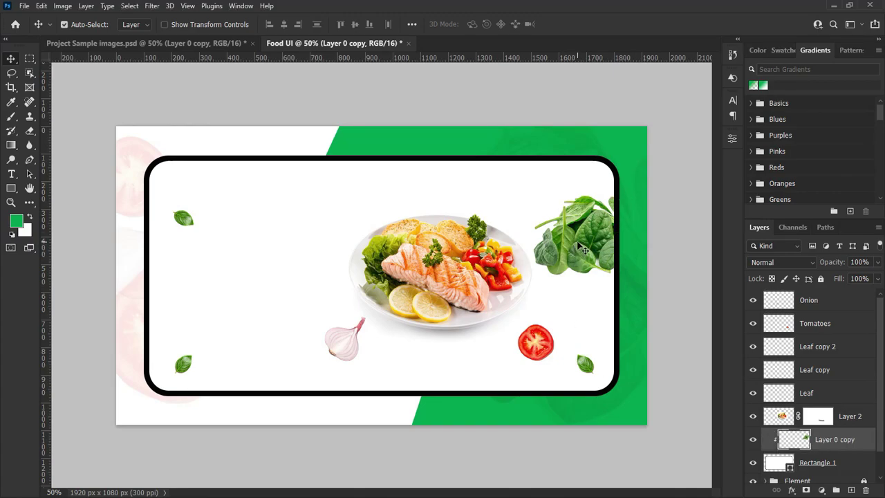
# Bring the mint leaves from the sample file above the plate layer, scale them to about 39% and place them at the plate's lower edge.
pyautogui.click(180, 47)
pyautogui.moveTo(304, 322); pyautogui.dragTo(443, 334)
pyautogui.moveTo(832, 386); pyautogui.dragTo(822, 363)
pyautogui.moveTo(496, 374); pyautogui.dragTo(493, 341)
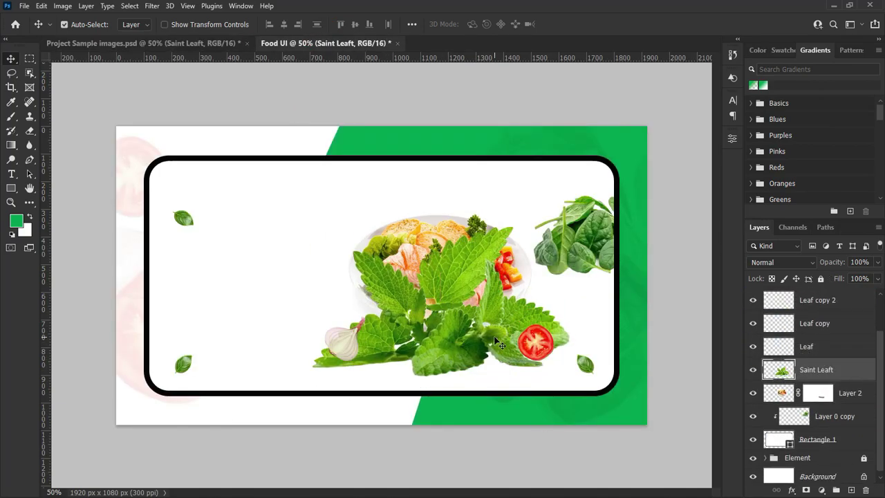
pyautogui.hotkey('ctrl', 't')
pyautogui.moveTo(569, 373); pyautogui.dragTo(411, 283)
pyautogui.moveTo(356, 268); pyautogui.dragTo(435, 352)
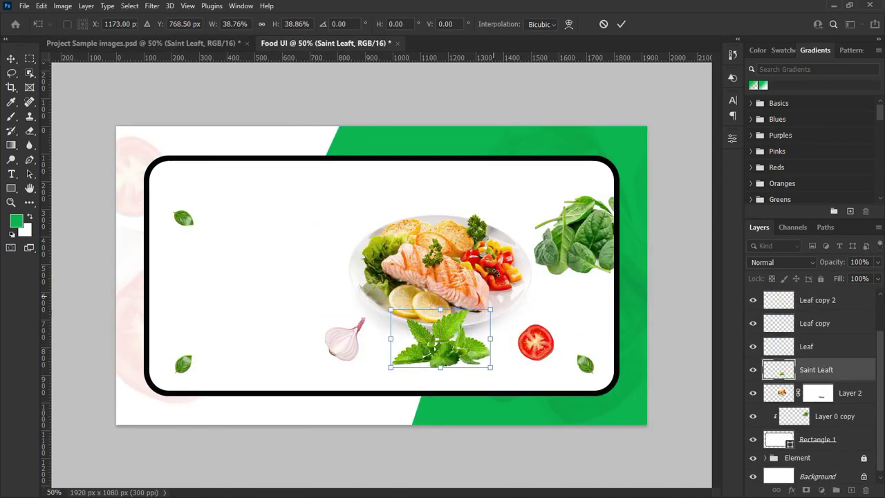
pyautogui.press('Return')
# Bring the green pepper from the sample file, shrink and rotate it, and place it at the upper left of the plate.
pyautogui.click(142, 43)
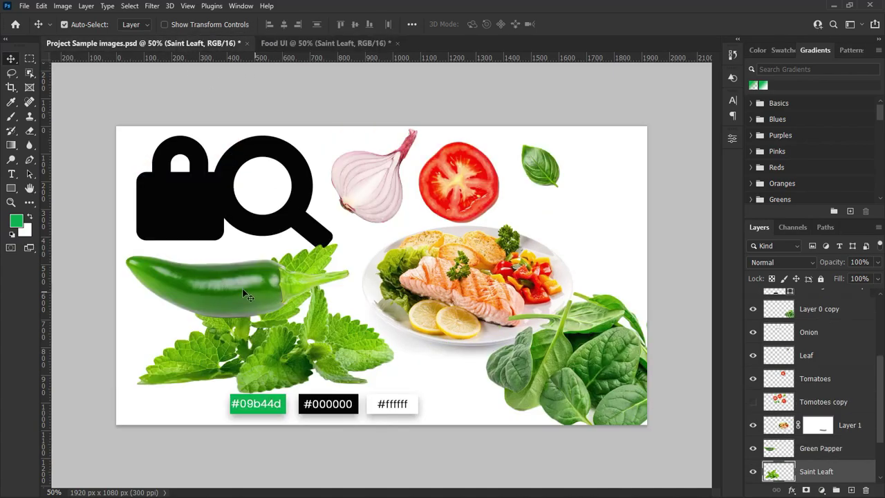
pyautogui.moveTo(242, 289); pyautogui.dragTo(290, 233)
pyautogui.hotkey('ctrl', 't')
pyautogui.moveTo(397, 260); pyautogui.dragTo(255, 210)
pyautogui.moveTo(271, 183); pyautogui.dragTo(185, 157)
pyautogui.moveTo(228, 241); pyautogui.dragTo(222, 227)
pyautogui.moveTo(212, 205); pyautogui.dragTo(323, 236)
pyautogui.moveTo(330, 178); pyautogui.dragTo(311, 180)
pyautogui.moveTo(328, 219); pyautogui.dragTo(334, 215)
pyautogui.moveTo(354, 260); pyautogui.dragTo(324, 235)
pyautogui.moveTo(318, 220)
pyautogui.mouseDown()
pyautogui.moveTo(329, 223)
pyautogui.moveTo(325, 232)
pyautogui.mouseUp()
pyautogui.moveTo(353, 191); pyautogui.dragTo(350, 188)
pyautogui.press('Return')
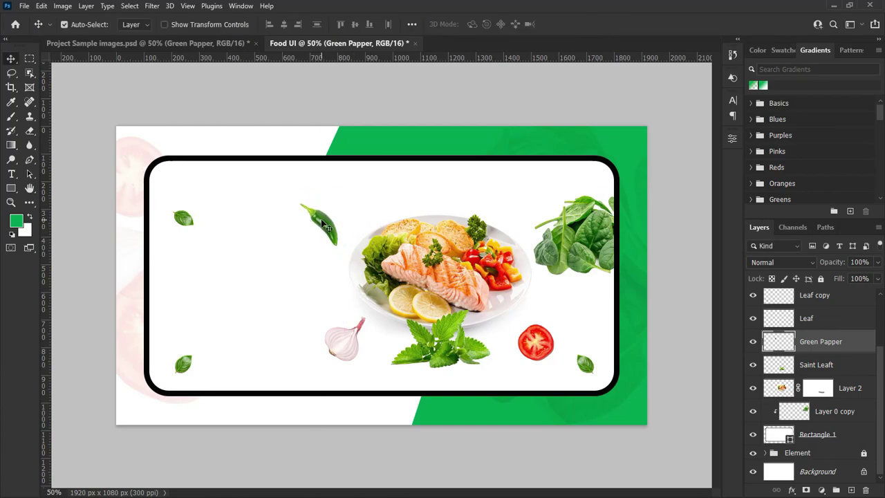
# Darken the green pepper and raise its contrast with Brightness/Contrast, and nudge it slightly down.
pyautogui.click(64, 6)
pyautogui.moveTo(121, 36)
pyautogui.click(202, 34)
pyautogui.moveTo(505, 147); pyautogui.dragTo(480, 146)
pyautogui.moveTo(505, 174); pyautogui.dragTo(535, 174)
pyautogui.moveTo(479, 147); pyautogui.dragTo(467, 147)
pyautogui.moveTo(534, 174); pyautogui.dragTo(520, 174)
pyautogui.press('Return')
pyautogui.moveTo(318, 222); pyautogui.dragTo(320, 234)
# Place the lock icon from the sample file, shrunk to 3.65%, in the frame's upper-right corner and nudge the spinach slightly down.
pyautogui.click(148, 43)
pyautogui.moveTo(184, 217); pyautogui.dragTo(261, 289)
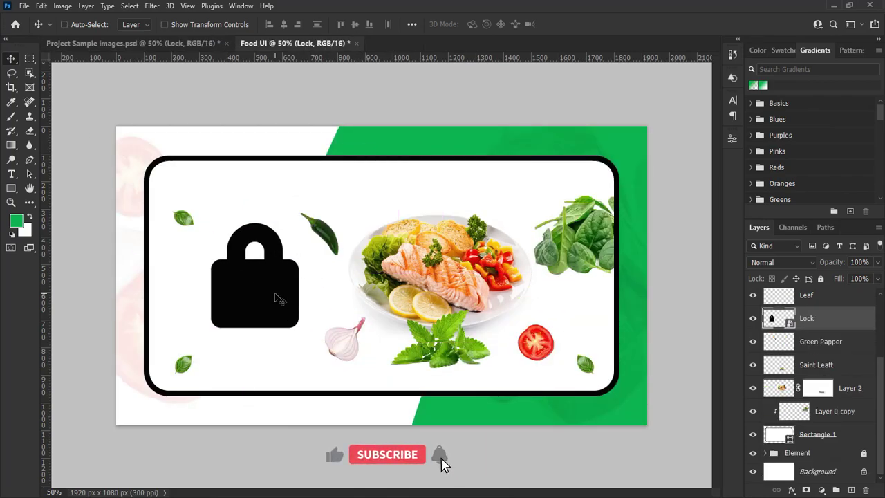
pyautogui.hotkey('ctrl', 't')
pyautogui.moveTo(301, 330); pyautogui.dragTo(585, 177)
pyautogui.press('Return')
pyautogui.moveTo(574, 244); pyautogui.dragTo(578, 253)
# Bring the magnifier icon from the sample file, shrink it and place it just left of the lock icon.
pyautogui.click(154, 44)
pyautogui.moveTo(257, 213); pyautogui.dragTo(228, 286)
pyautogui.hotkey('ctrl', 't')
pyautogui.moveTo(298, 318); pyautogui.dragTo(571, 182)
pyautogui.press('Return')
pyautogui.hotkey('ctrl', 'z')
# Shrink the lock icon a little further in the frame's upper-right corner.
pyautogui.click(585, 177)
pyautogui.hotkey('ctrl', 't')
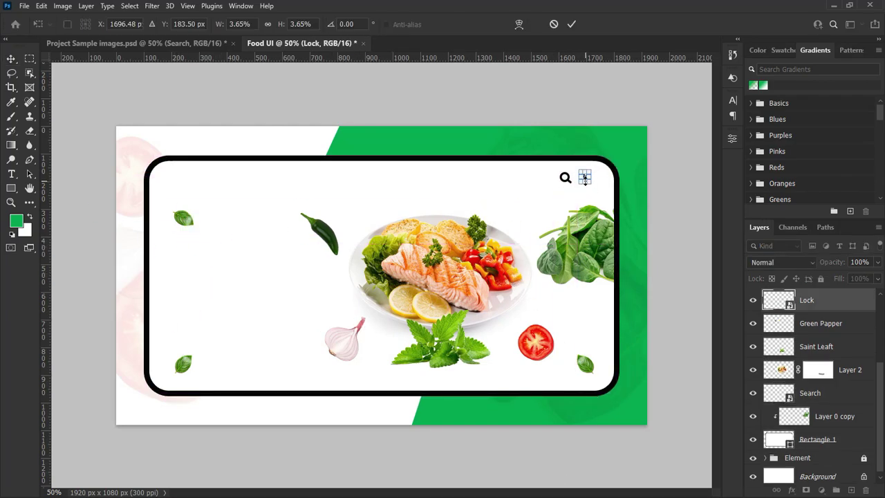
pyautogui.click(571, 24)
# Lock the rounded rectangle layer and shrink the search icon to match the lock icon's size.
pyautogui.click(565, 178)
pyautogui.click(568, 180)
pyautogui.hotkey('ctrl', 't')
pyautogui.press('Escape')
pyautogui.hotkey('ctrl', '/')
pyautogui.moveTo(569, 182); pyautogui.dragTo(575, 181)
pyautogui.hotkey('ctrl', 'z')
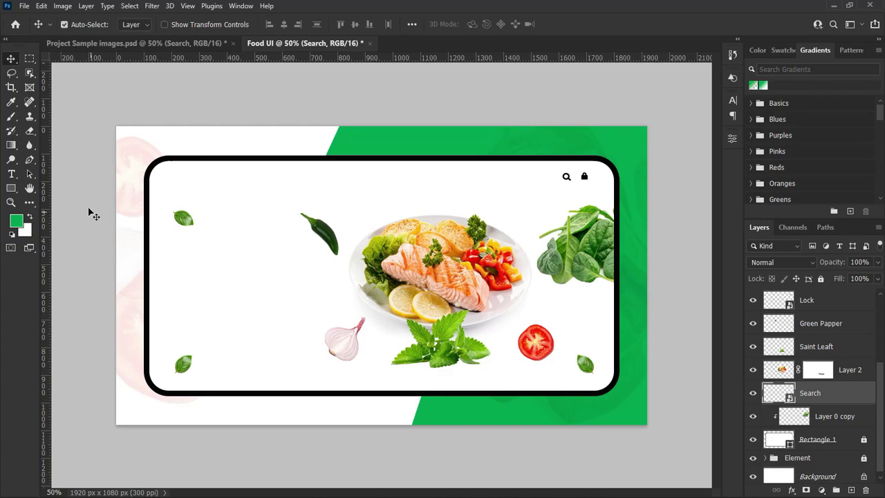
# Add the headline "We deliver delicious & healthy food" on three lines in the frame, left of the salmon plate.
pyautogui.click(11, 174)
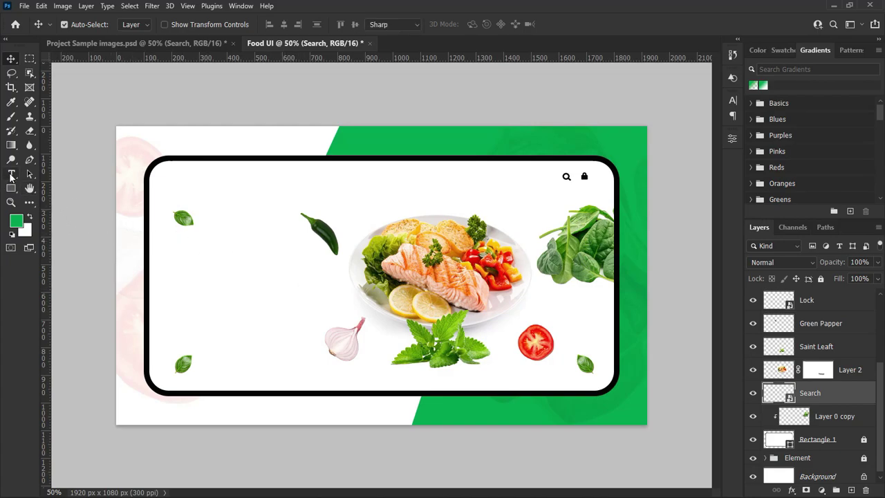
pyautogui.click(204, 262)
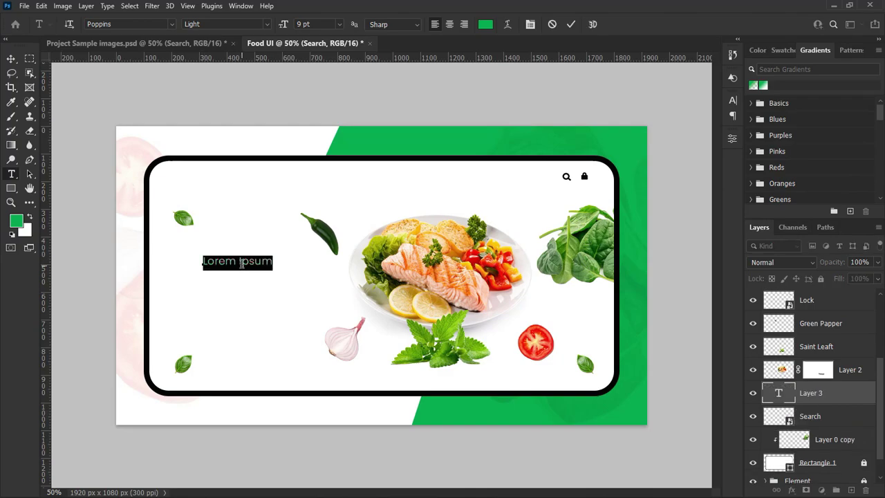
pyautogui.write('We deliver')
pyautogui.press('Return')
pyautogui.write('de')
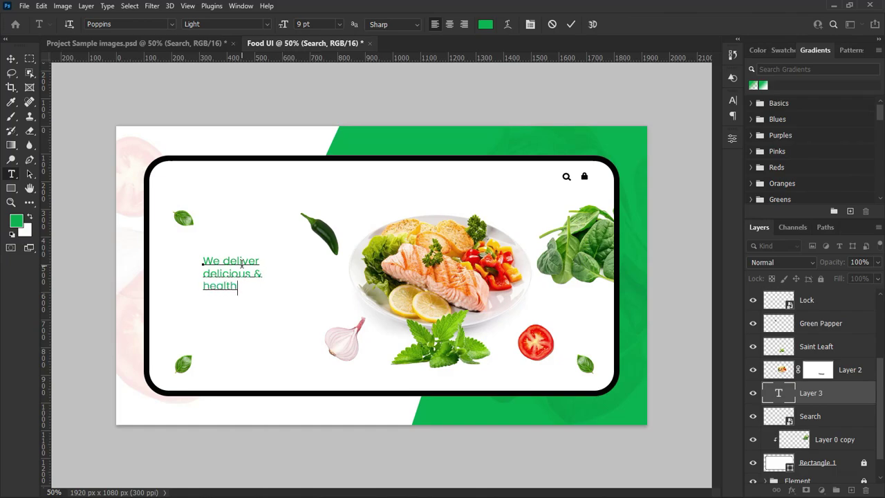
pyautogui.click(9, 62)
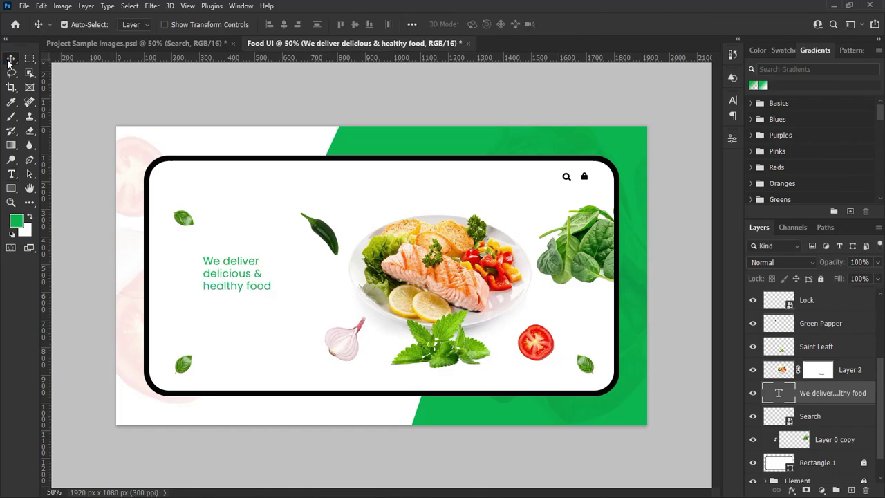
# Raise the headline layer above the Lock layer and enlarge its text to 15 pt, shifting it slightly left.
pyautogui.click(733, 102)
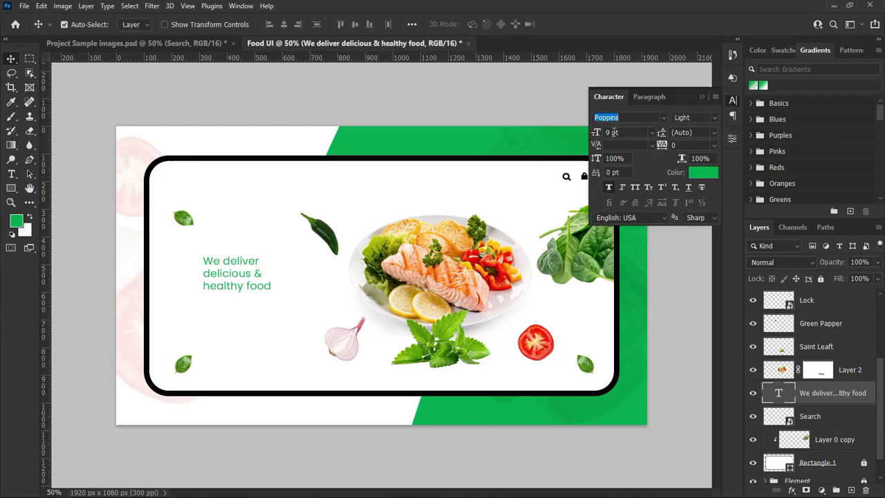
pyautogui.moveTo(852, 400); pyautogui.dragTo(839, 299)
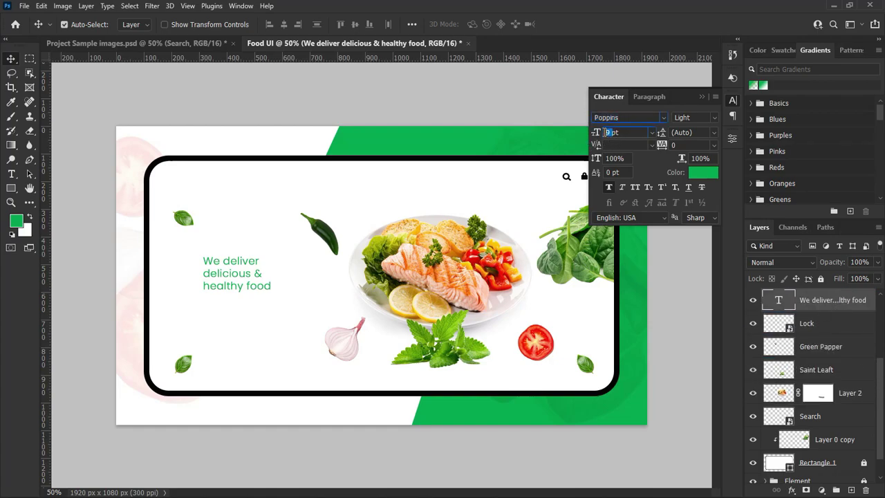
pyautogui.moveTo(235, 275); pyautogui.dragTo(214, 270)
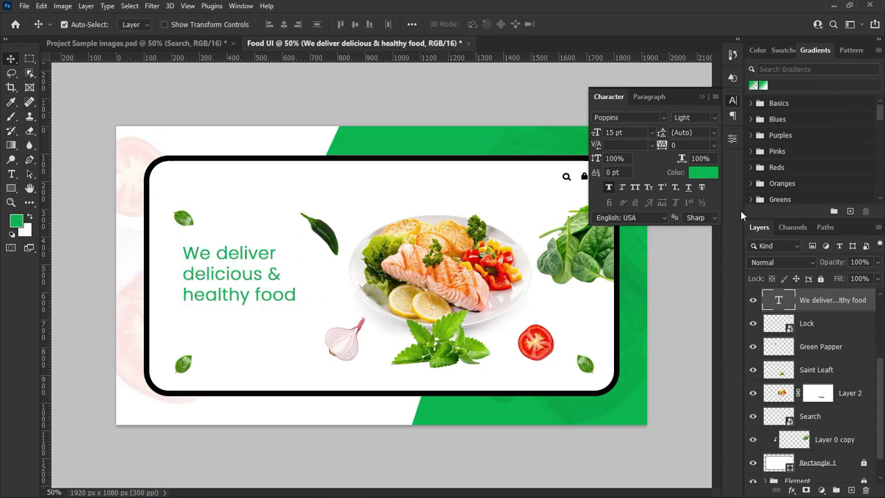
# Recolor the headline text black and move it slightly up.
pyautogui.click(703, 172)
pyautogui.moveTo(348, 192); pyautogui.dragTo(296, 240)
pyautogui.click(547, 94)
pyautogui.moveTo(244, 300); pyautogui.dragTo(242, 289)
# Set the headline text size to 17 pt and nudge it slightly down.
pyautogui.doubleClick(612, 133)
pyautogui.write('17')
pyautogui.press('Return')
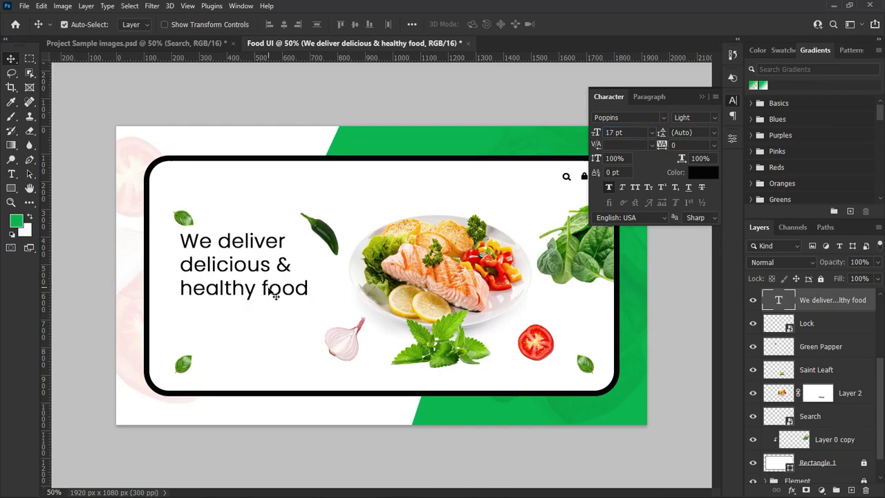
pyautogui.moveTo(266, 288); pyautogui.dragTo(267, 293)
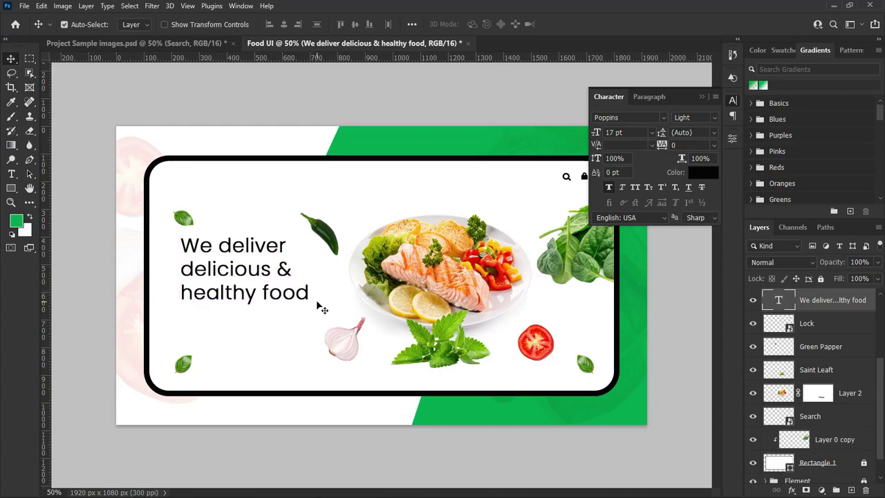
pyautogui.click(703, 96)
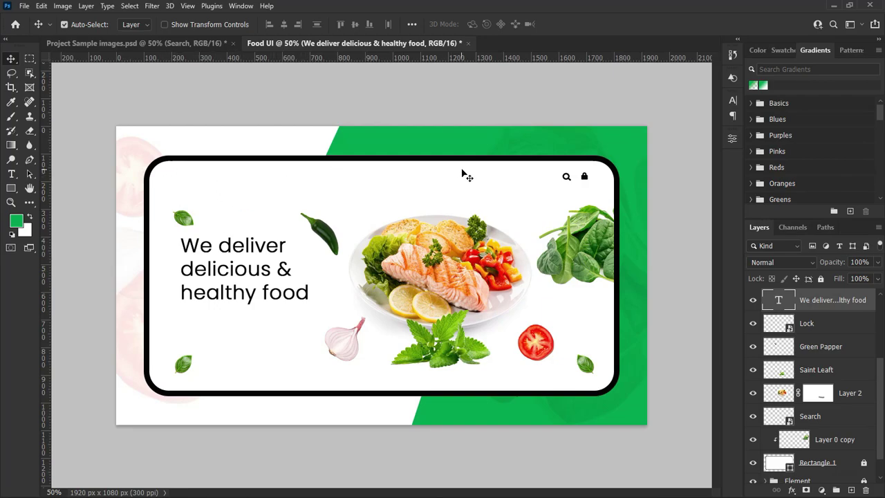
# Add a "Home" label above the headline and duplicate it three times in a row along the frame's upper edge.
pyautogui.click(12, 175)
pyautogui.click(254, 192)
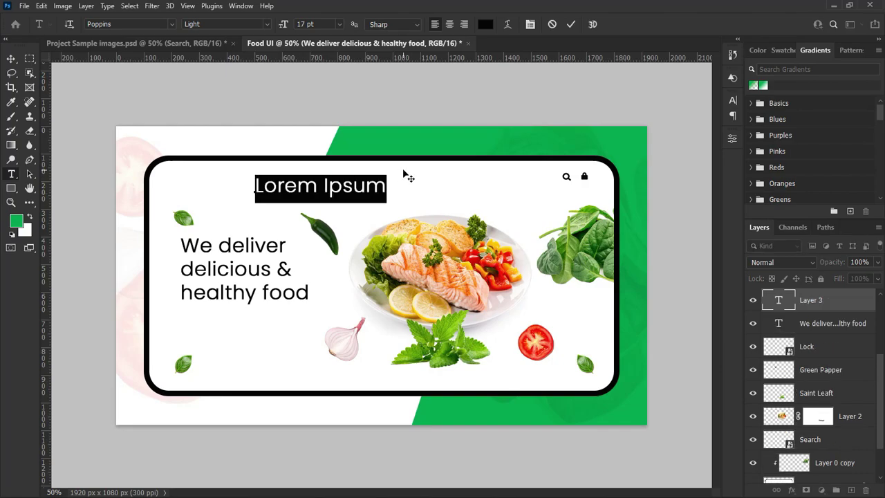
pyautogui.write('Ho')
pyautogui.click(9, 61)
pyautogui.moveTo(301, 189); pyautogui.dragTo(434, 186)
pyautogui.moveTo(434, 186); pyautogui.dragTo(526, 186)
# Change the second Home label in the navigation row to "About".
pyautogui.doubleClick(313, 192)
pyautogui.press('BackSpace')
pyautogui.write('About')
pyautogui.hotkey('ctrl', 'Return')
pyautogui.press('v')
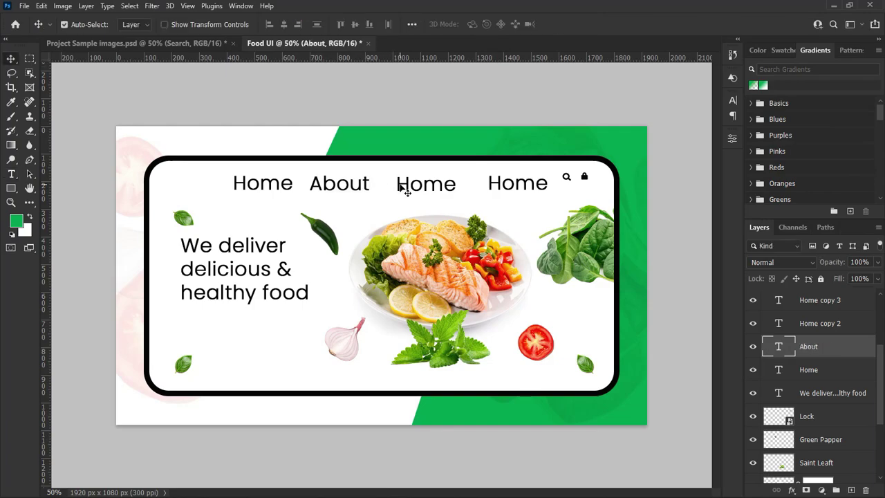
# Change the third label in the navigation row to "Service area".
pyautogui.doubleClick(415, 184)
pyautogui.press('BackSpace')
pyautogui.write('Service area')
pyautogui.hotkey('ctrl', 'Return')
pyautogui.press('v')
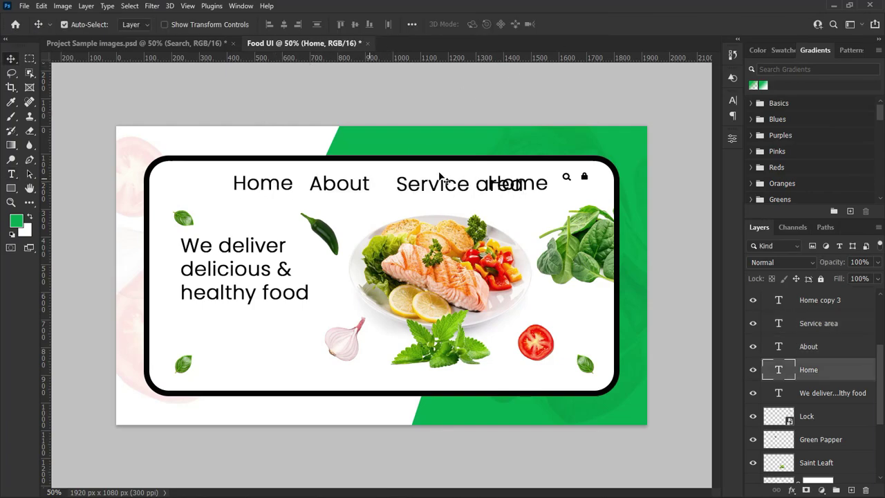
# Shrink the first Home label, About and Service area to 5 pt, moving Home right and Service area left to tighten the row.
pyautogui.click(733, 100)
pyautogui.press('Return')
pyautogui.moveTo(251, 192); pyautogui.dragTo(300, 196)
pyautogui.click(325, 190)
pyautogui.moveTo(614, 132); pyautogui.dragTo(585, 134)
pyautogui.write('5')
pyautogui.press('Return')
pyautogui.click(440, 192)
pyautogui.write('5')
pyautogui.moveTo(414, 191); pyautogui.dragTo(380, 194)
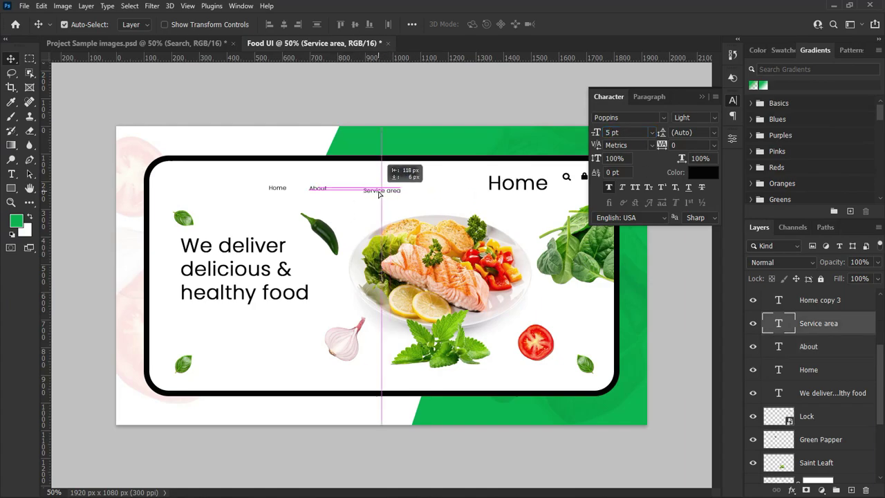
# Shrink the last Home label to 5 pt, move it left and change its text to "Food".
pyautogui.click(508, 185)
pyautogui.moveTo(614, 132); pyautogui.dragTo(588, 135)
pyautogui.write('5')
pyautogui.press('Return')
pyautogui.moveTo(504, 191); pyautogui.dragTo(467, 190)
pyautogui.doubleClick(465, 190)
pyautogui.write('Food')
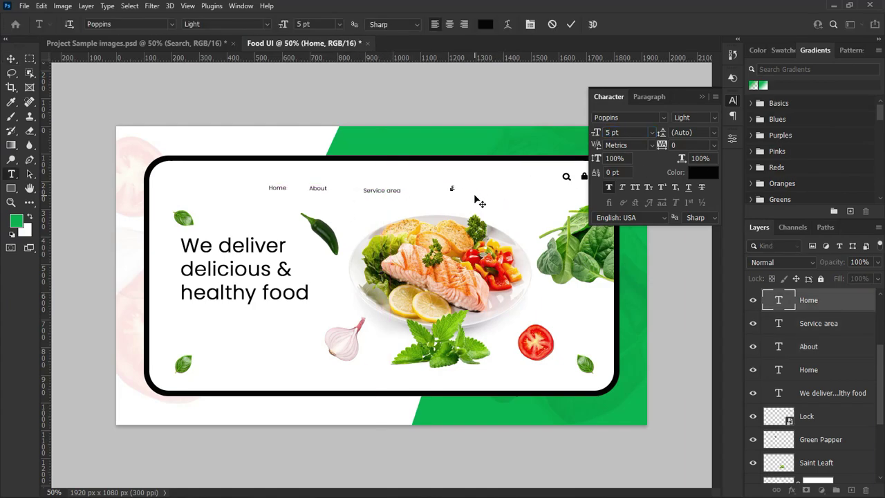
pyautogui.hotkey('ctrl', 'Return')
# Align and evenly distribute the four navigation labels, and move the row right and slightly up.
pyautogui.moveTo(381, 194); pyautogui.dragTo(312, 191)
pyautogui.moveTo(459, 190); pyautogui.dragTo(412, 193)
pyautogui.moveTo(242, 172); pyautogui.dragTo(425, 206)
pyautogui.click(387, 26)
pyautogui.click(369, 25)
pyautogui.moveTo(359, 193); pyautogui.dragTo(408, 182)
# Set the four navigation labels to 6 pt and shift the row slightly left.
pyautogui.moveTo(612, 132); pyautogui.dragTo(592, 133)
pyautogui.write('6')
pyautogui.press('Return')
pyautogui.moveTo(462, 179); pyautogui.dragTo(452, 179)
pyautogui.click(702, 96)
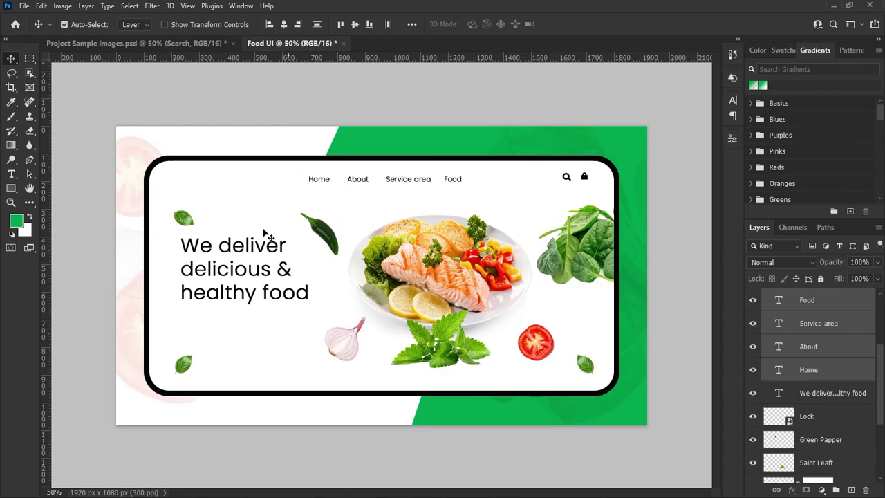
# Add the logo text "FOODO" in the frame's upper-left corner, above the headline.
pyautogui.click(11, 174)
pyautogui.click(192, 184)
pyautogui.write('FOODO')
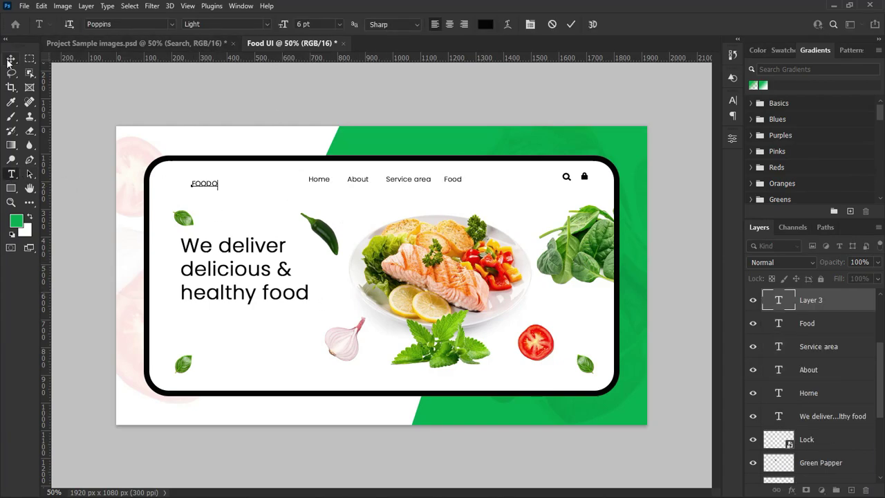
pyautogui.click(11, 59)
pyautogui.moveTo(208, 186); pyautogui.dragTo(189, 192)
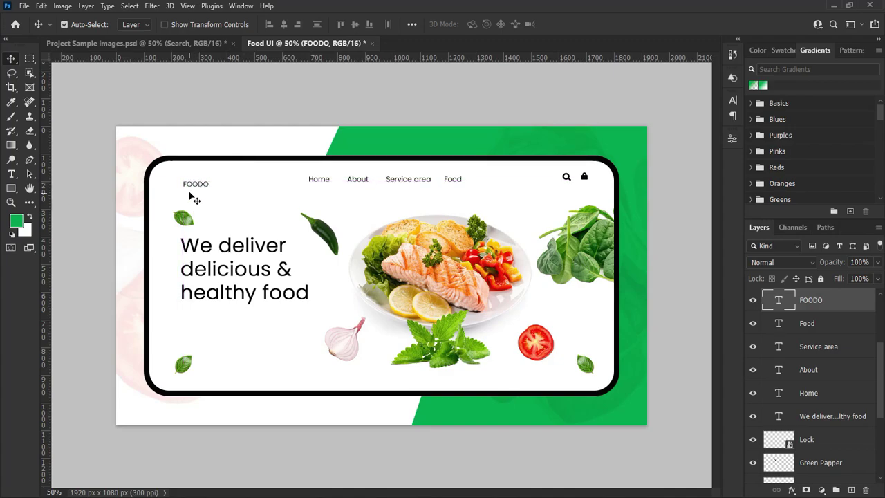
# Set the FOODO logo text to 10 pt in Medium weight and color it with the background's green.
pyautogui.click(733, 101)
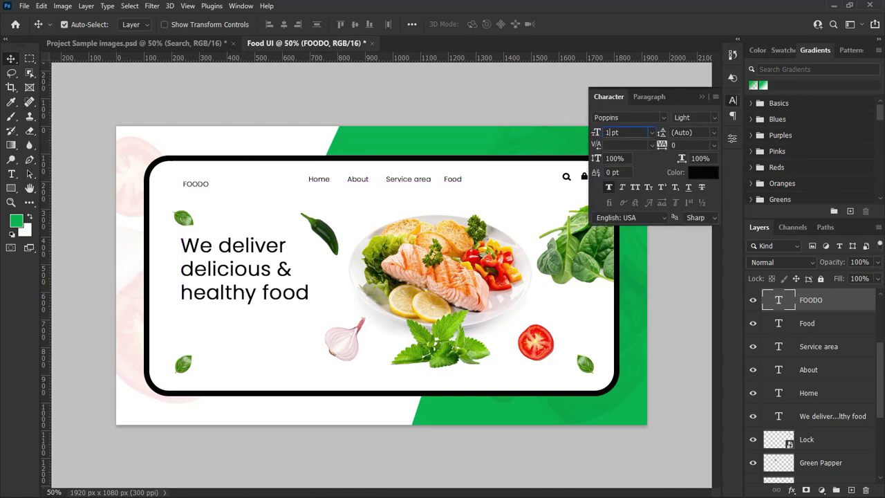
pyautogui.press('Return')
pyautogui.click(711, 121)
pyautogui.click(698, 201)
pyautogui.click(696, 174)
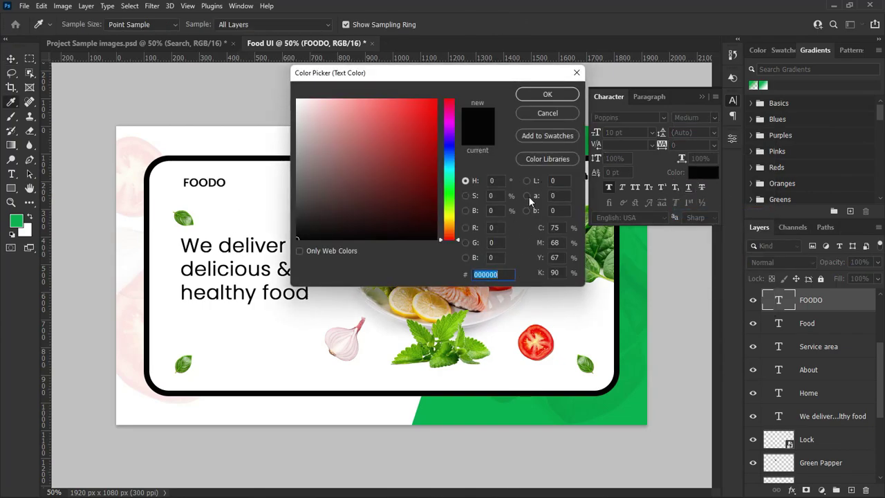
pyautogui.click(489, 419)
pyautogui.click(544, 96)
# Nudge the FOODO logo and the headline slightly left, and shift the two leaves near the headline outward.
pyautogui.moveTo(201, 184); pyautogui.dragTo(196, 183)
pyautogui.moveTo(223, 263); pyautogui.dragTo(221, 264)
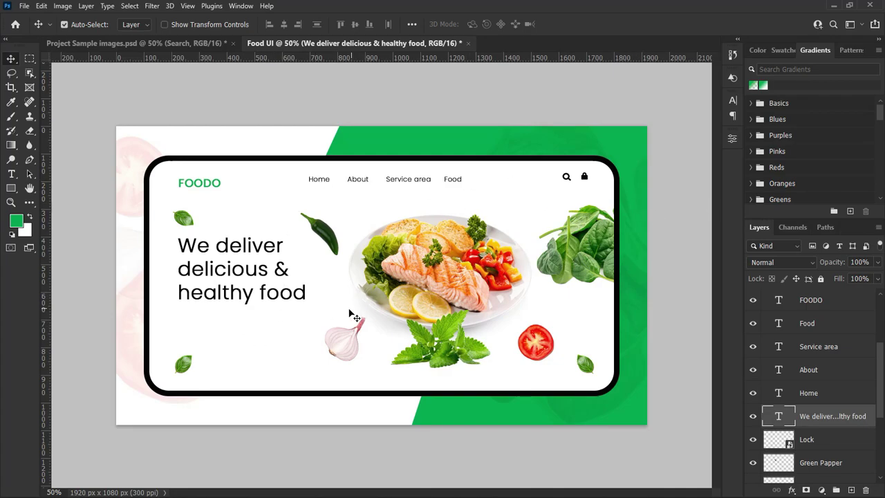
pyautogui.moveTo(183, 364); pyautogui.dragTo(178, 368)
pyautogui.moveTo(182, 221); pyautogui.dragTo(175, 216)
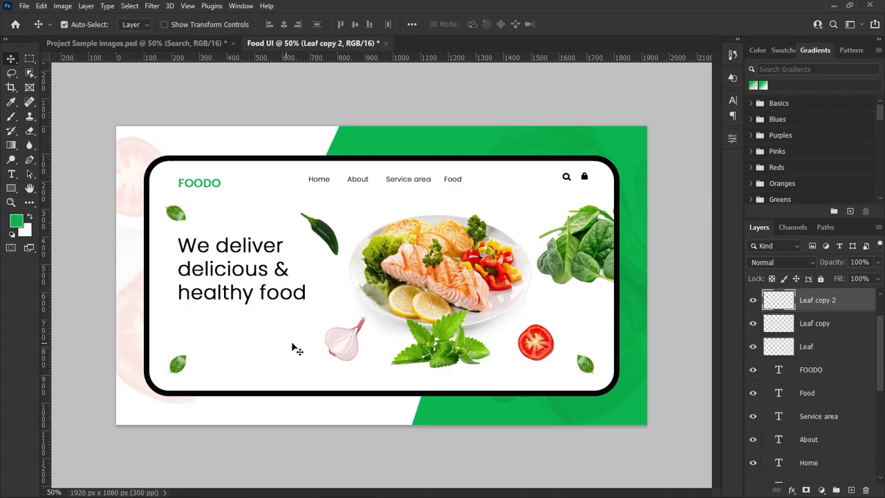
# Add a Lorem ipsum paragraph text box beneath the headline and set its text to 5 pt.
pyautogui.click(11, 174)
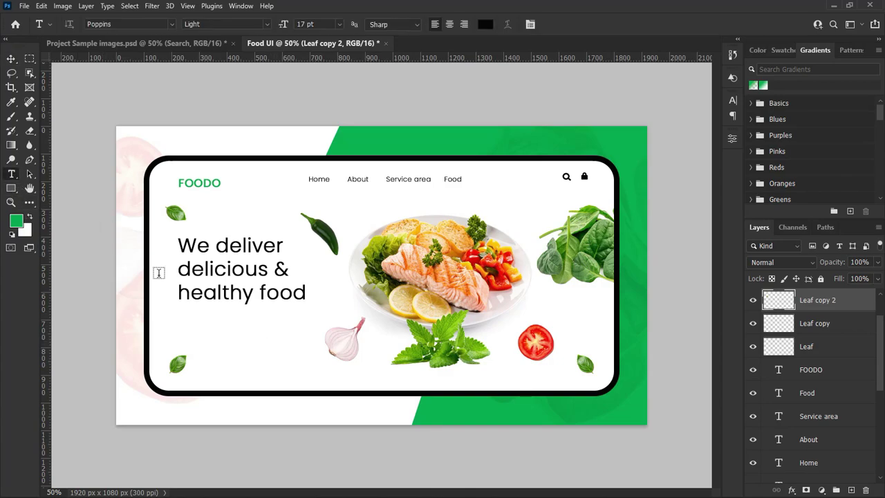
pyautogui.moveTo(179, 315); pyautogui.dragTo(329, 341)
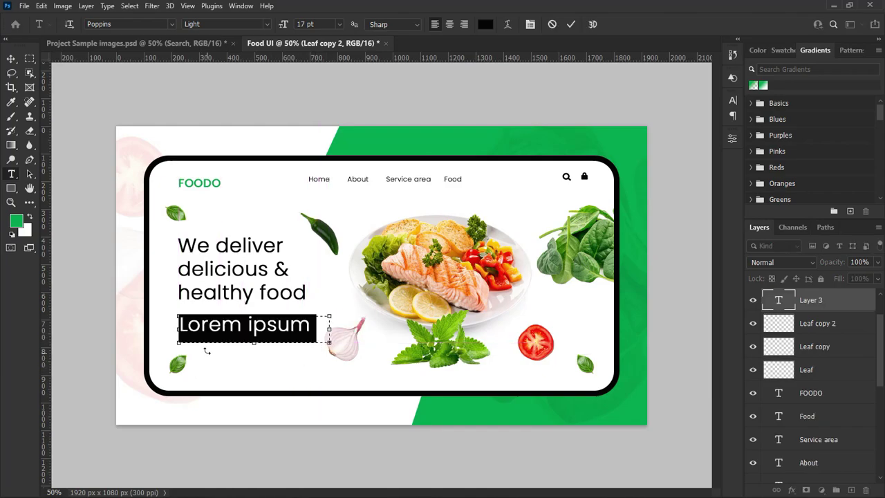
pyautogui.click(11, 60)
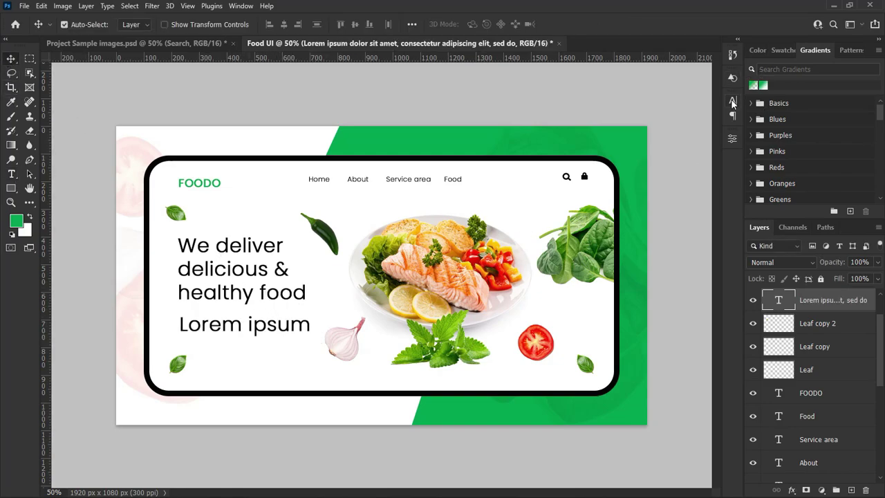
pyautogui.click(733, 103)
pyautogui.write('5')
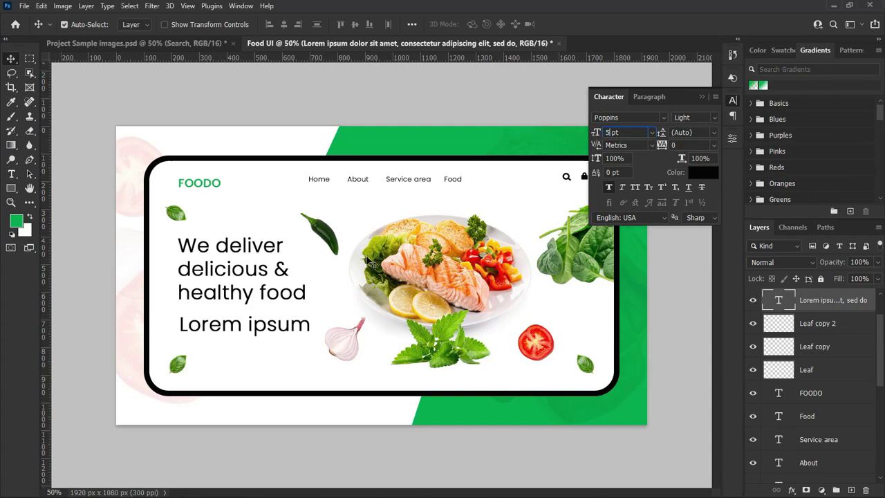
pyautogui.press('Return')
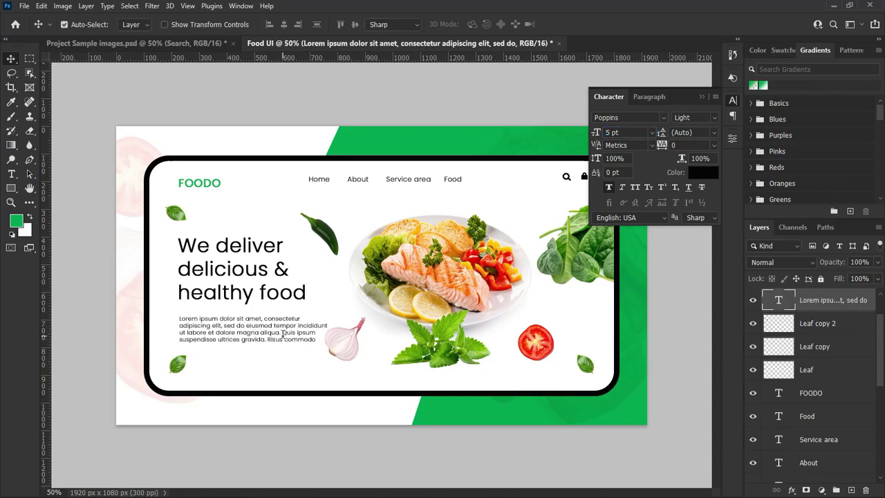
# Shorten the paragraph's text box to three lines and place it close beneath the headline.
pyautogui.doubleClick(302, 342)
pyautogui.moveTo(254, 346); pyautogui.dragTo(258, 323)
pyautogui.click(570, 24)
pyautogui.press('v')
pyautogui.click(701, 98)
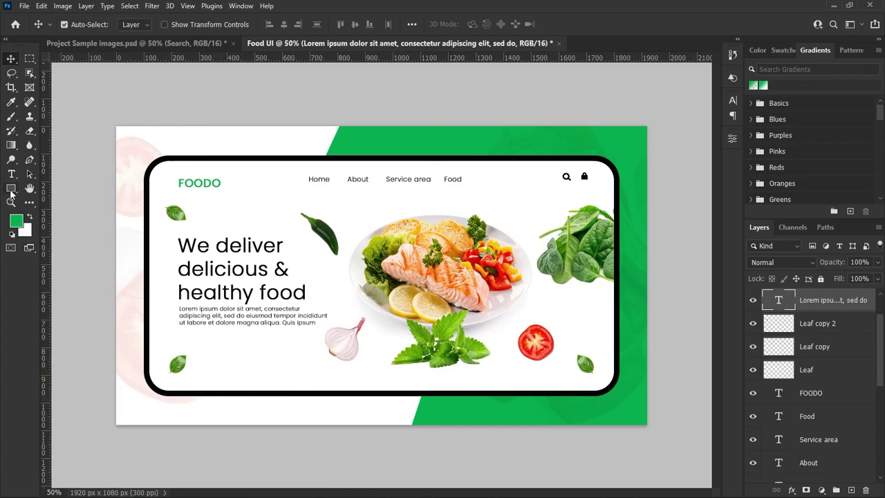
# Create a green 200 x 60 px rectangle with 15 px corner radii below the paragraph.
pyautogui.click(10, 190)
pyautogui.click(232, 364)
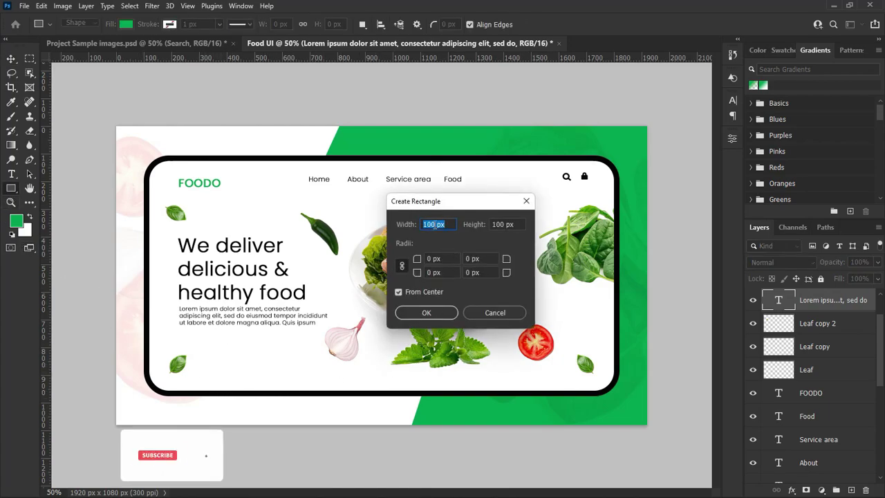
pyautogui.write('200')
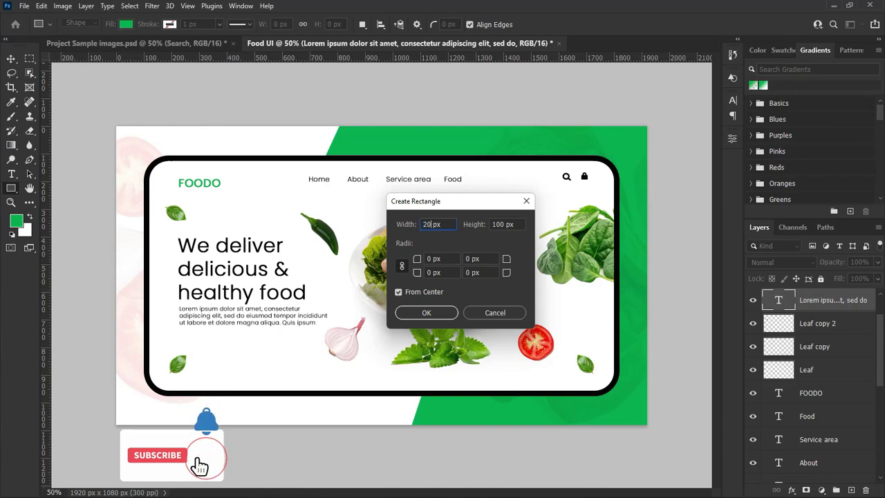
pyautogui.moveTo(504, 225); pyautogui.dragTo(490, 225)
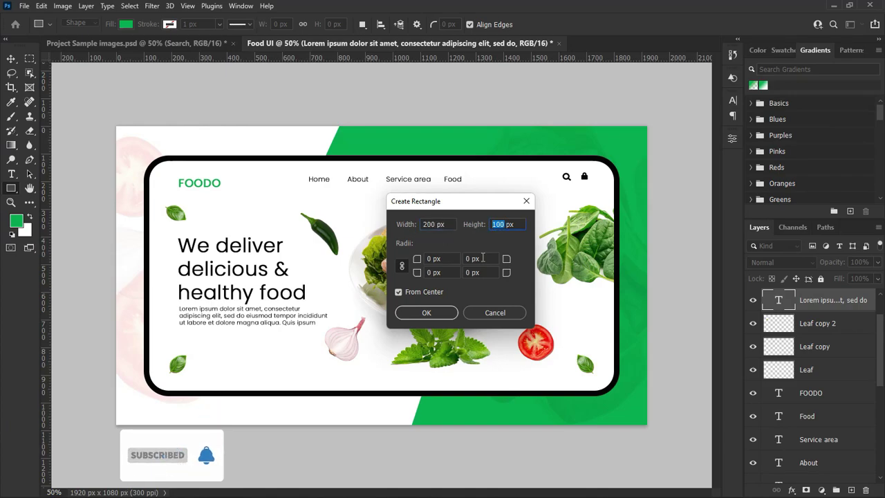
pyautogui.write('60')
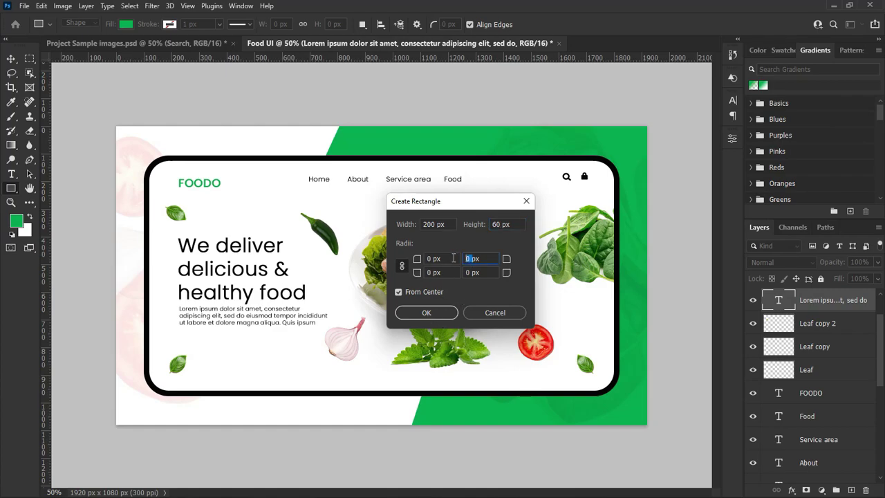
pyautogui.write('5')
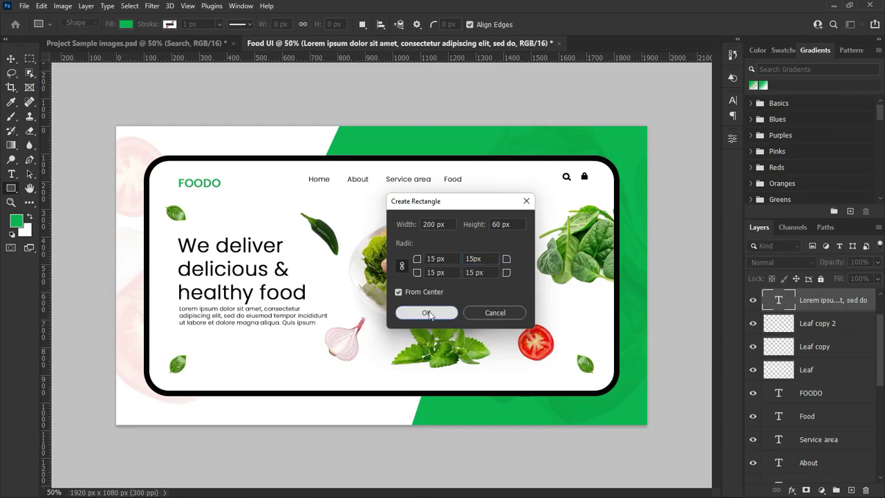
pyautogui.click(426, 313)
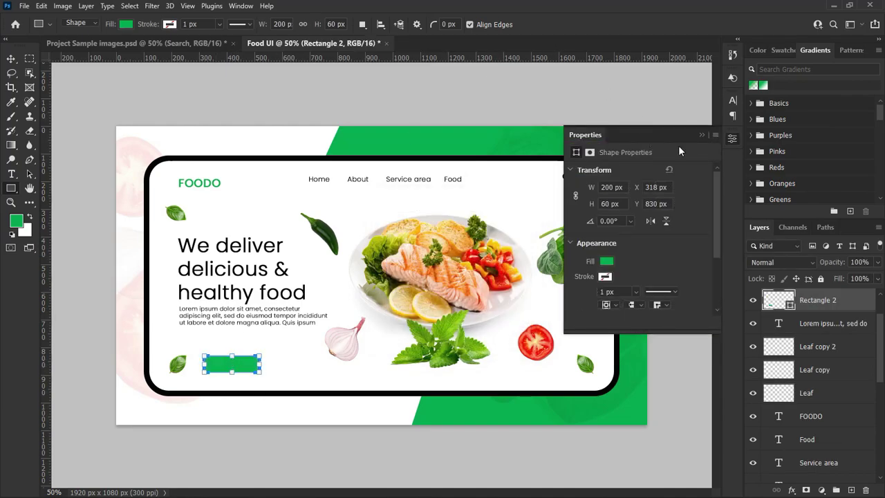
pyautogui.click(701, 135)
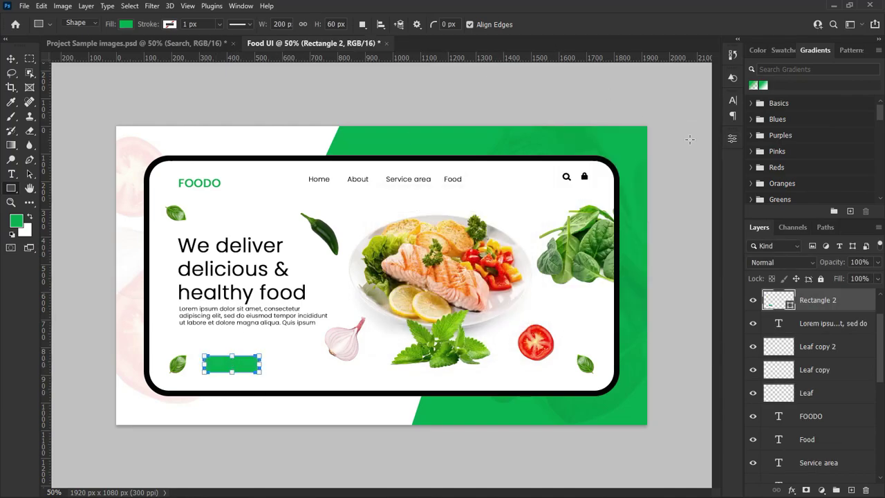
# Move the 200 x 60 px green rectangle up beneath the paragraph, aligned with the paragraph's left edge.
pyautogui.click(8, 59)
pyautogui.moveTo(218, 360); pyautogui.dragTo(196, 339)
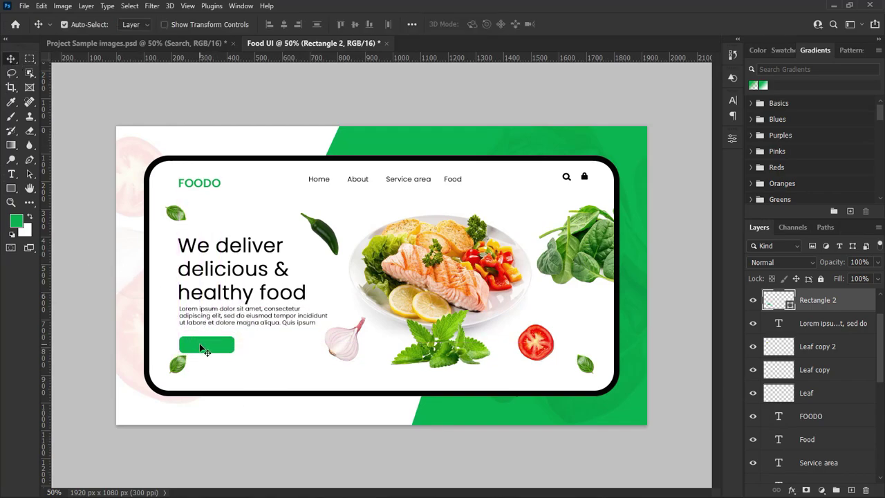
# Create a green 125 x 45 px rectangle with 15 px corner radii and place it between the Food link and search icon.
pyautogui.click(11, 188)
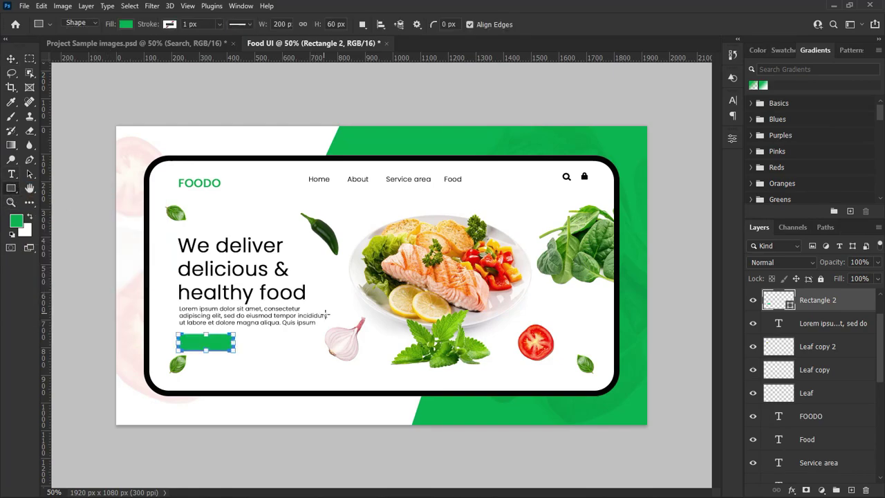
pyautogui.click(441, 209)
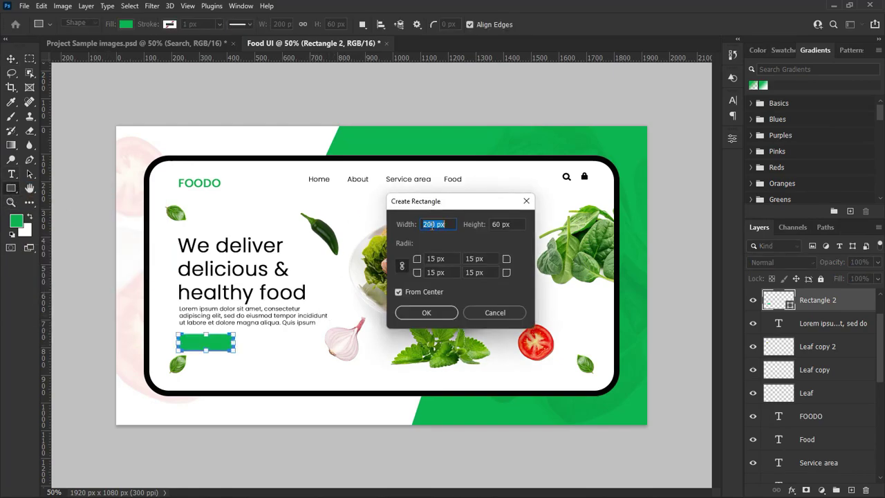
pyautogui.doubleClick(433, 224)
pyautogui.write('12')
pyautogui.write('5')
pyautogui.write('45')
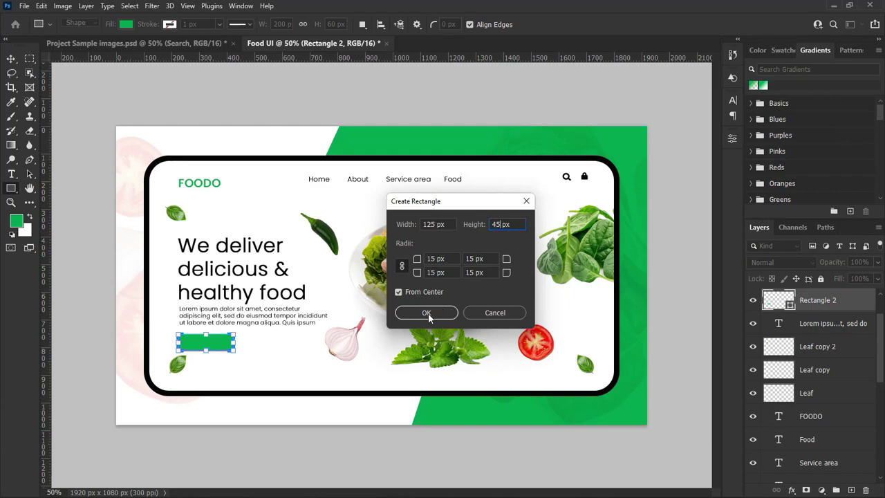
pyautogui.click(427, 313)
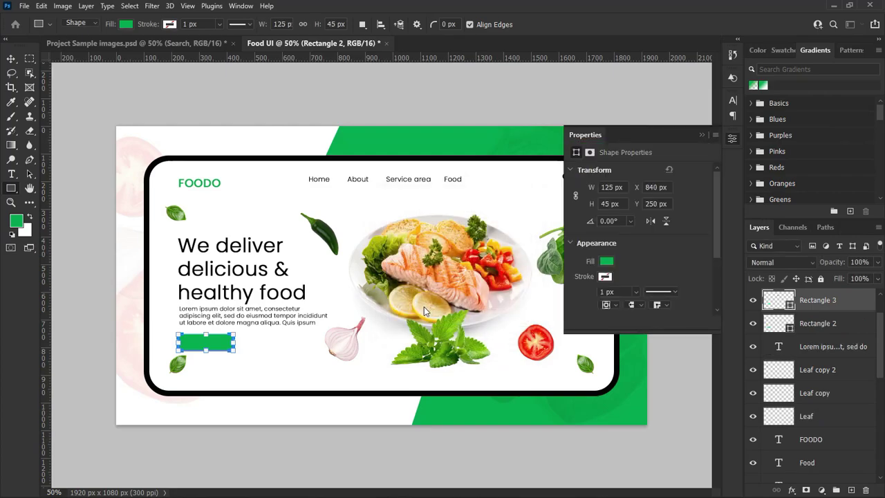
pyautogui.click(701, 135)
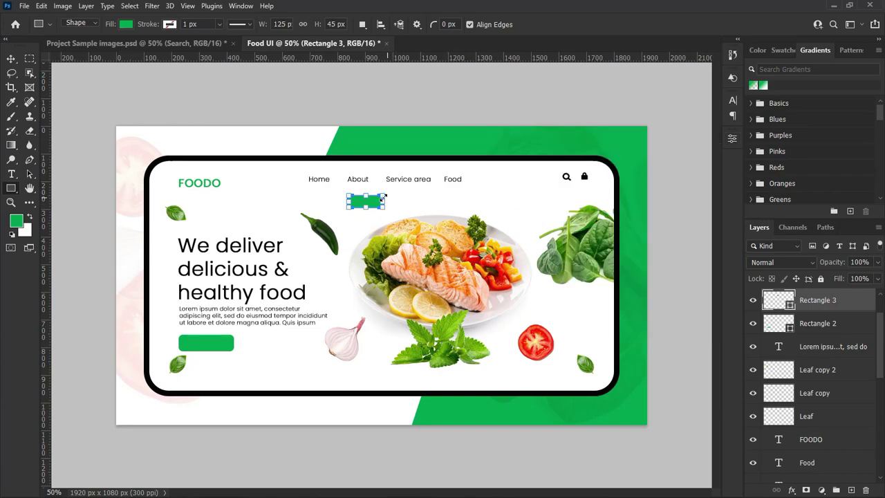
pyautogui.press('v')
pyautogui.moveTo(350, 194); pyautogui.dragTo(508, 179)
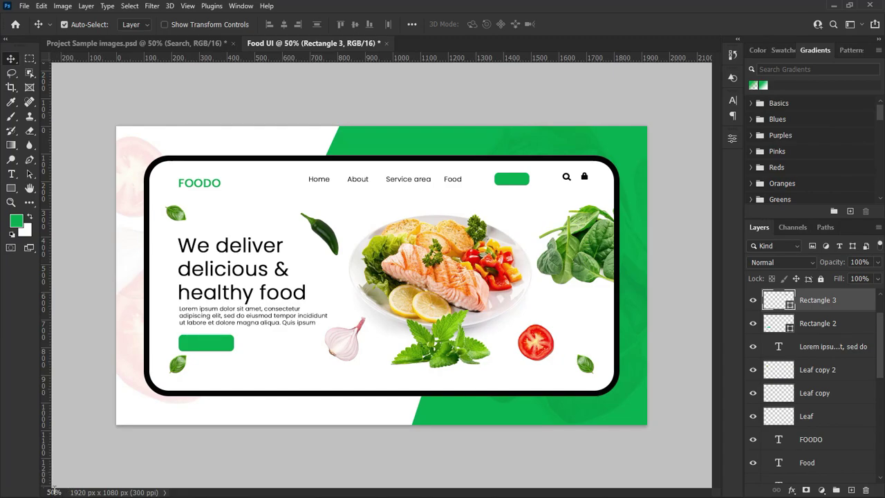
# Add the text "CONTACT" above the Onion layer and move it just beneath the small green rectangle in the navigation.
pyautogui.write('65')
pyautogui.press('Return')
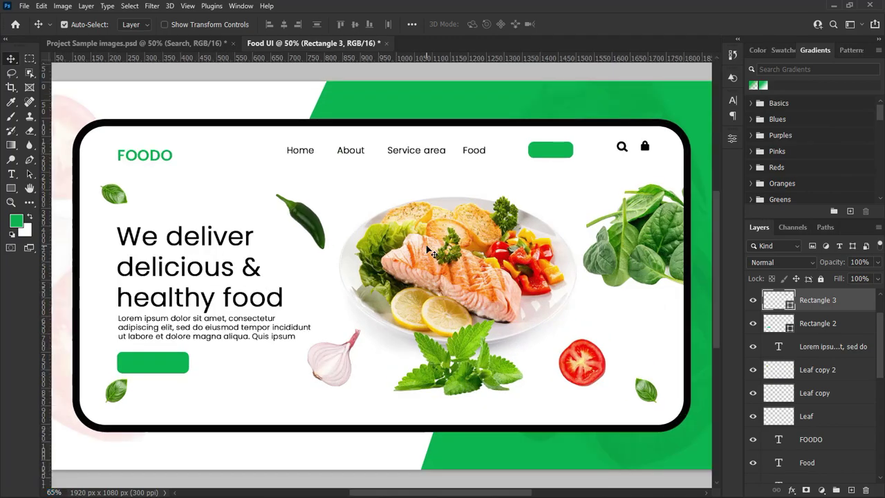
pyautogui.moveTo(485, 494)
pyautogui.mouseDown()
pyautogui.moveTo(470, 494)
pyautogui.moveTo(535, 492)
pyautogui.moveTo(529, 484)
pyautogui.moveTo(470, 485)
pyautogui.mouseUp()
pyautogui.scroll(-1, 391, 330)
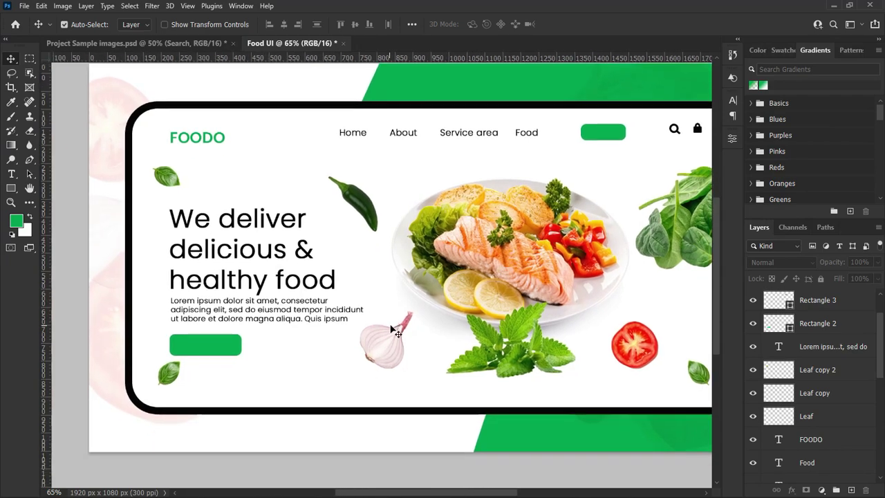
pyautogui.scroll(-1, 394, 332)
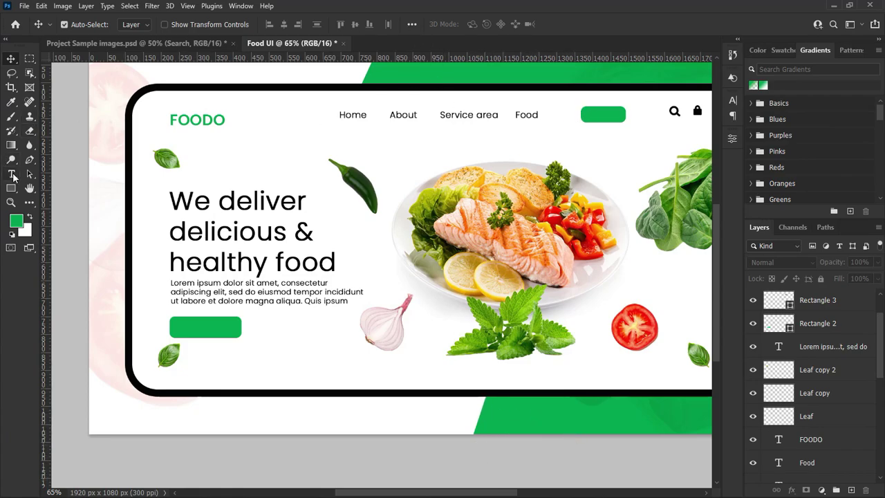
pyautogui.scroll(2, 883, 346)
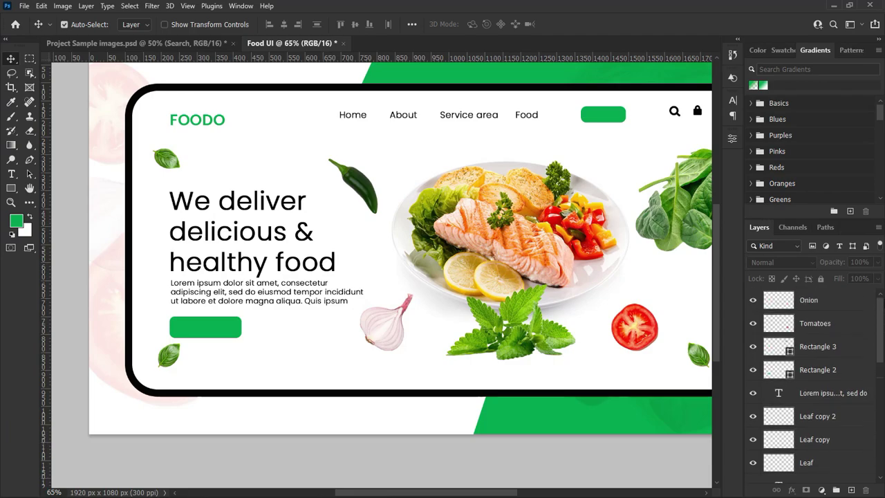
pyautogui.click(816, 302)
pyautogui.press('t')
pyautogui.click(259, 152)
pyautogui.write('con')
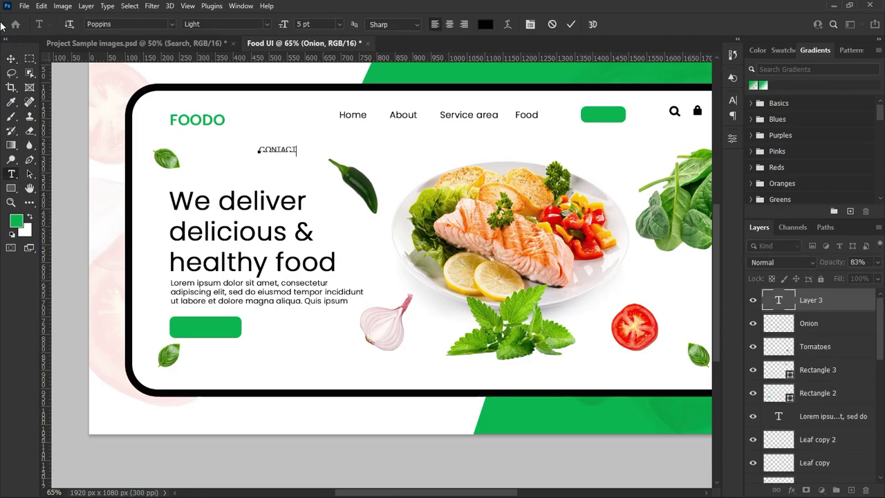
pyautogui.click(11, 58)
pyautogui.moveTo(282, 153); pyautogui.dragTo(581, 119)
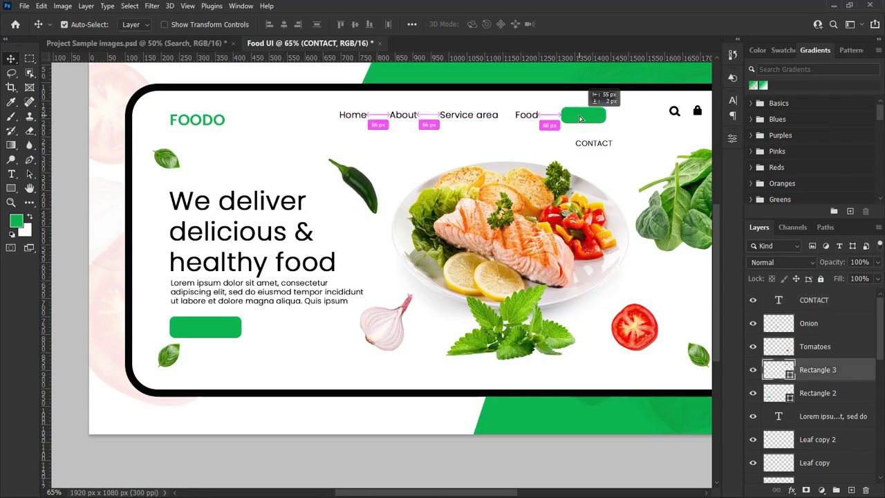
# Shift the Home, About, Service area and Food links left, and move the small green rectangle left to follow them.
pyautogui.click(349, 115)
pyautogui.scroll(-1, 819, 401)
pyautogui.click(822, 377)
pyautogui.keyDown('shift'); pyautogui.click(809, 423); pyautogui.keyUp('shift')
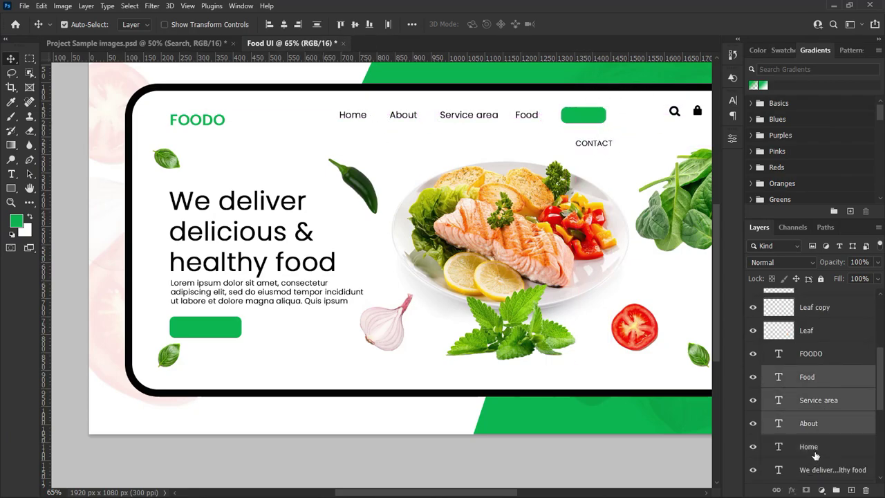
pyautogui.keyDown('shift'); pyautogui.click(814, 451); pyautogui.keyUp('shift')
pyautogui.hotkey('shift', 'Left')
pyautogui.hotkey('shift', 'Left')
pyautogui.hotkey('shift', 'Left')
pyautogui.hotkey('shift', 'Left')
pyautogui.hotkey('shift', 'Left')
pyautogui.click(578, 116)
pyautogui.hotkey('shift', 'Left')
pyautogui.hotkey('shift', 'Left')
pyautogui.hotkey('shift', 'Left')
# Place the CONTACT text on the small green rectangle and format it in white Poppins Bold.
pyautogui.moveTo(592, 146); pyautogui.dragTo(574, 117)
pyautogui.click(733, 100)
pyautogui.click(703, 173)
pyautogui.click(297, 99)
pyautogui.click(545, 97)
pyautogui.click(694, 117)
pyautogui.click(699, 250)
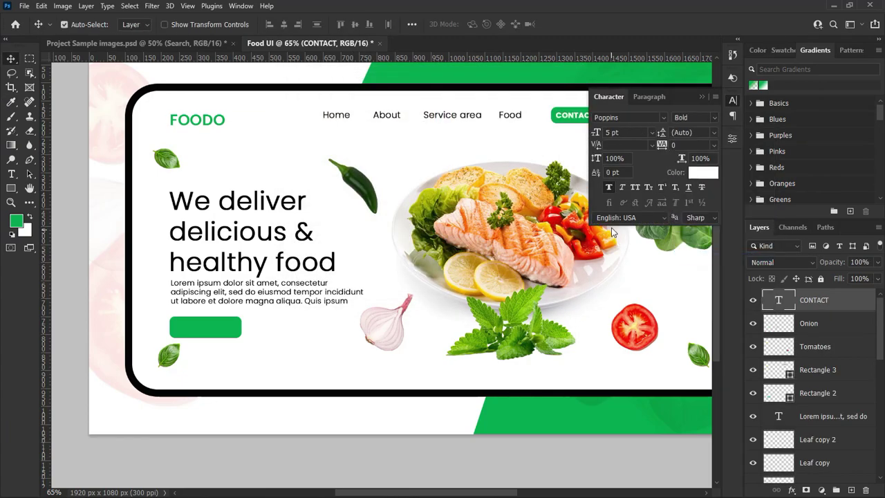
pyautogui.click(612, 232)
pyautogui.press('Left')
pyautogui.press('Left')
pyautogui.press('Left')
# Change the small button's label to "Contact" with only the first letter capitalised.
pyautogui.doubleClick(568, 120)
pyautogui.press('BackSpace')
pyautogui.press('BackSpace')
pyautogui.press('BackSpace')
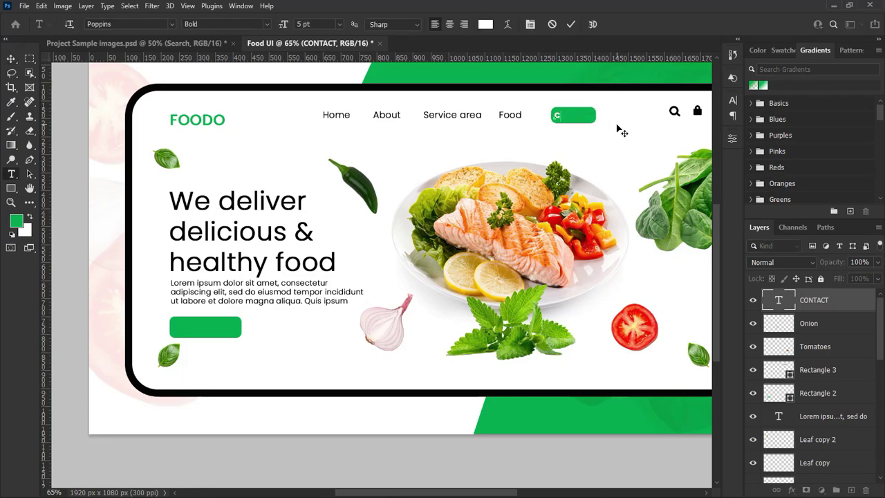
pyautogui.write('ontact')
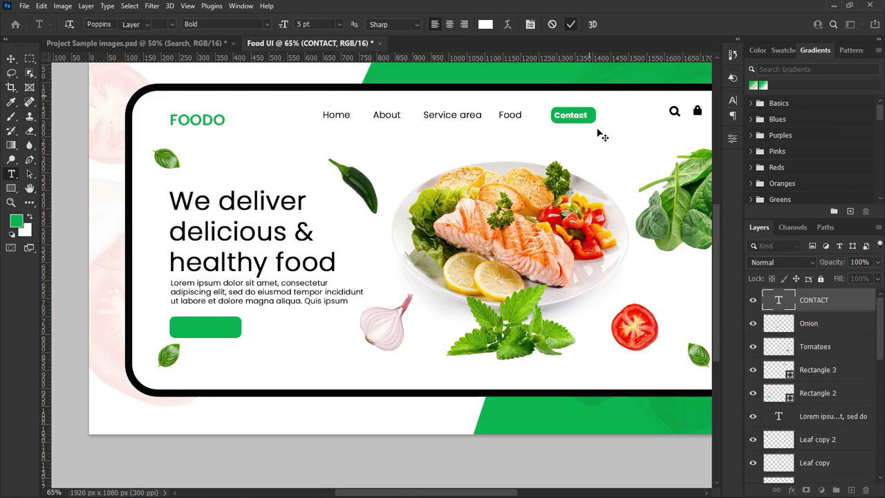
pyautogui.hotkey('ctrl', 'Return')
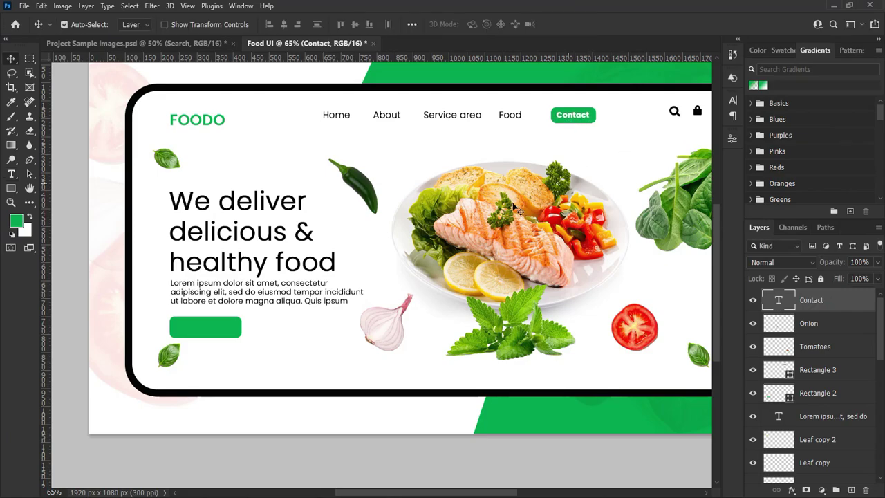
# Add the text "BOOK A TABLE" below the paragraph area and put its layer at the top of the layer stack.
pyautogui.click(219, 329)
pyautogui.click(11, 174)
pyautogui.click(280, 360)
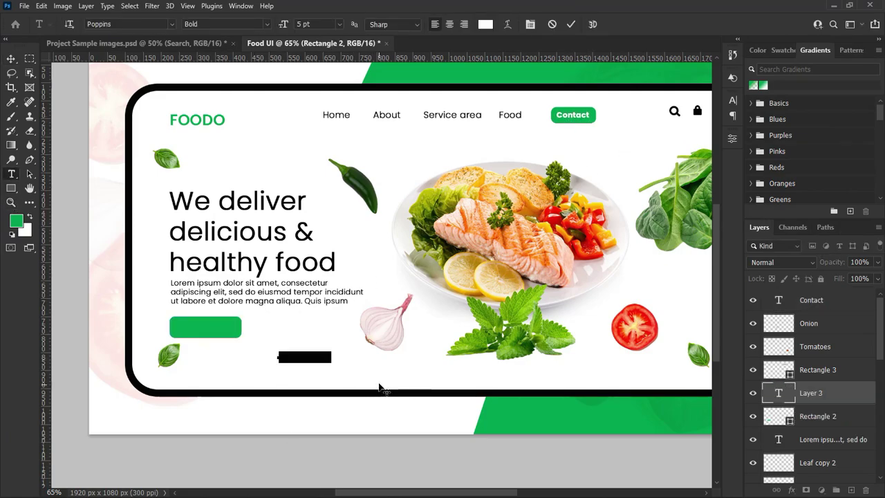
pyautogui.press('BackSpace')
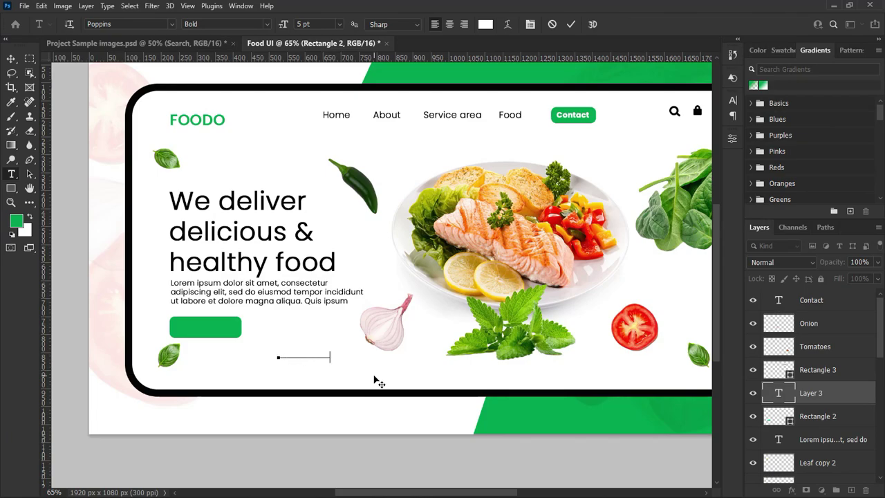
pyautogui.hotkey('ctrl', 'Return')
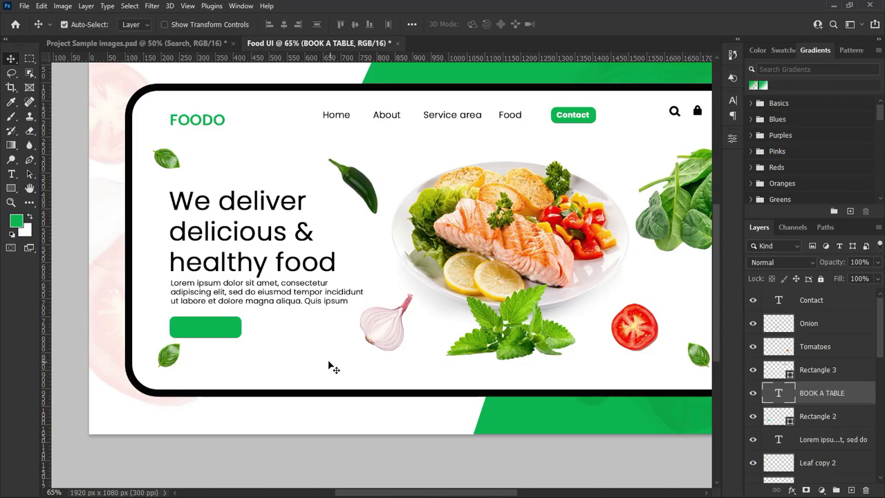
pyautogui.moveTo(835, 399); pyautogui.dragTo(822, 315)
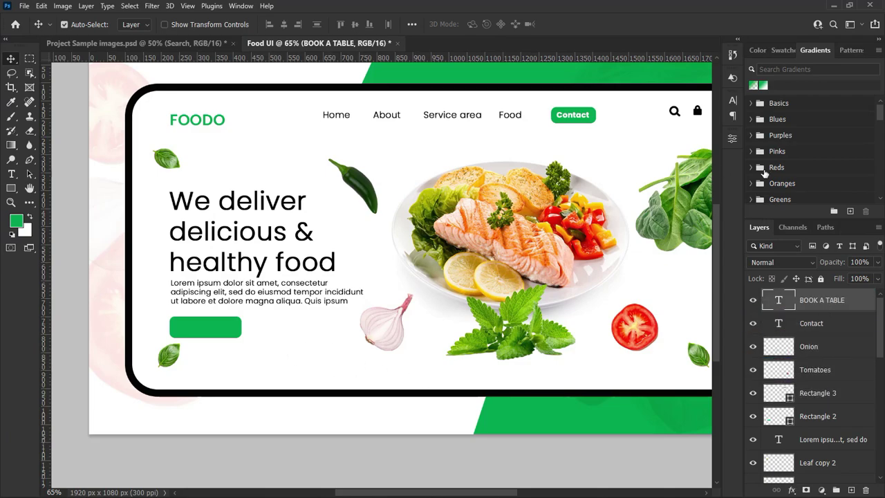
# Place the BOOK A TABLE text on the green button beneath the paragraph and colour it white.
pyautogui.click(733, 100)
pyautogui.click(703, 172)
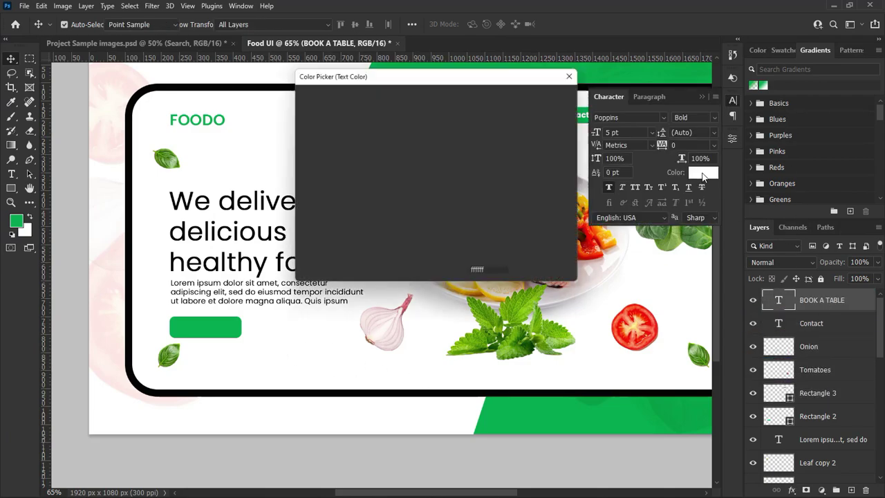
pyautogui.click(217, 293)
pyautogui.click(546, 94)
pyautogui.moveTo(306, 358); pyautogui.dragTo(204, 331)
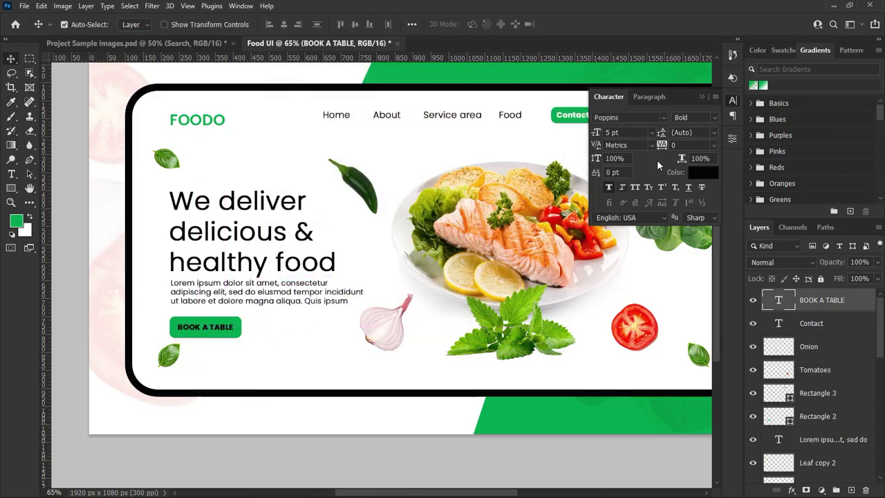
pyautogui.click(702, 172)
pyautogui.moveTo(307, 111); pyautogui.dragTo(276, 45)
pyautogui.click(540, 94)
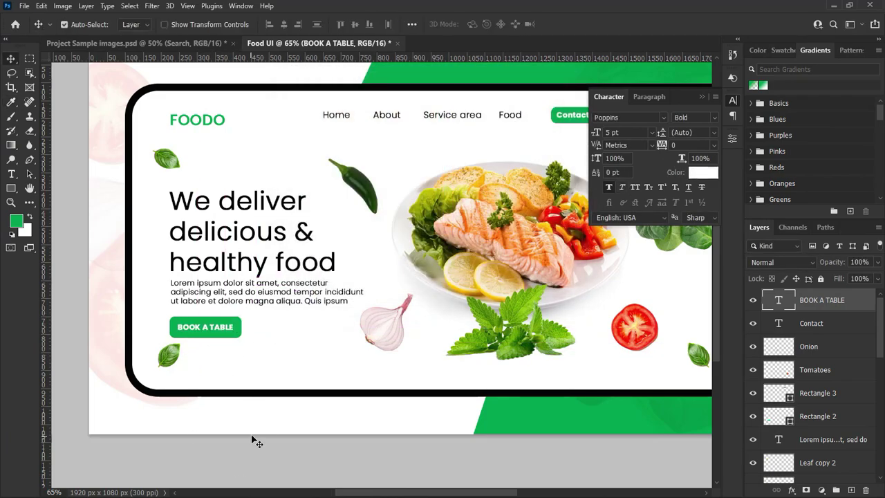
pyautogui.click(701, 101)
# Nudge the mint leaves and the onion slightly right, and the tomato slice slightly left.
pyautogui.hscroll(2, 426, 492)
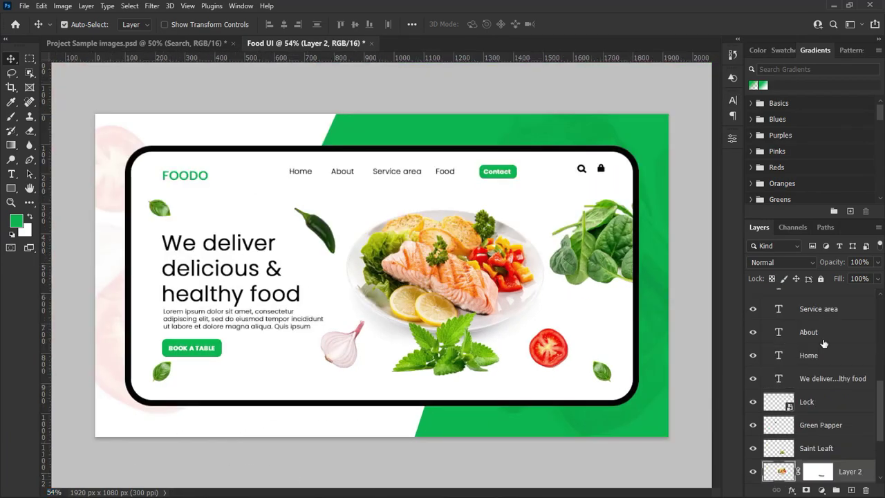
pyautogui.moveTo(471, 365); pyautogui.dragTo(474, 366)
pyautogui.click(345, 354)
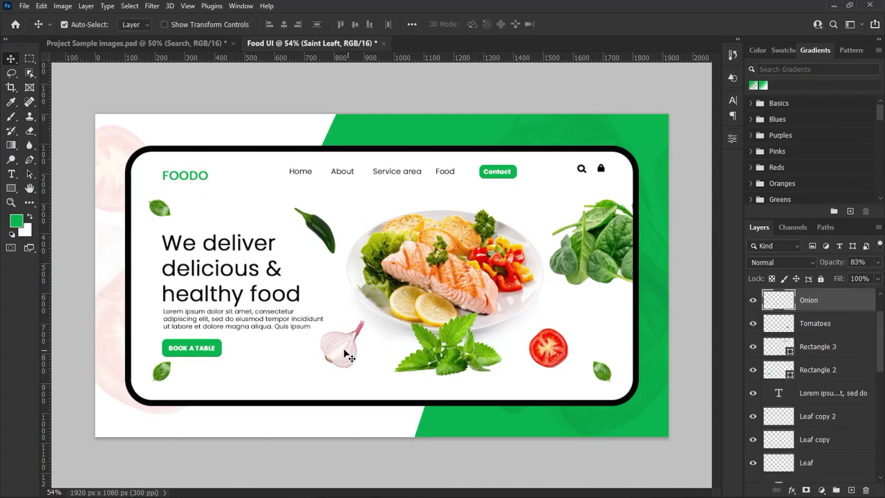
pyautogui.moveTo(346, 354); pyautogui.dragTo(352, 355)
pyautogui.moveTo(538, 354); pyautogui.dragTo(536, 357)
# Rotate the spinach image slightly counterclockwise and reposition it within the frame's right side.
pyautogui.click(608, 243)
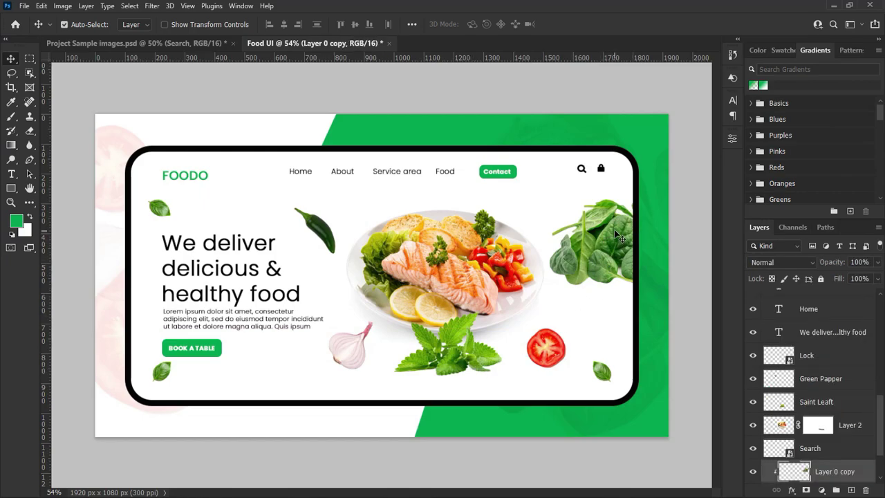
pyautogui.click(617, 233)
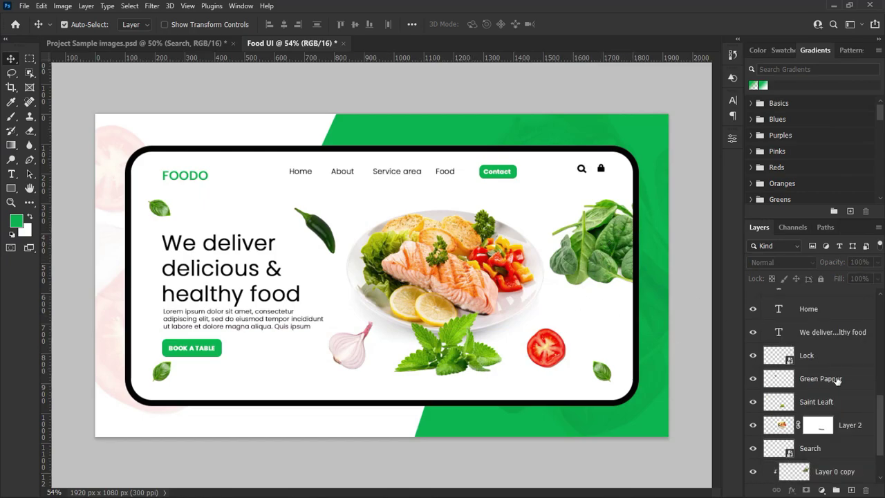
pyautogui.scroll(2, 785, 382)
pyautogui.scroll(-4, 785, 381)
pyautogui.click(856, 418)
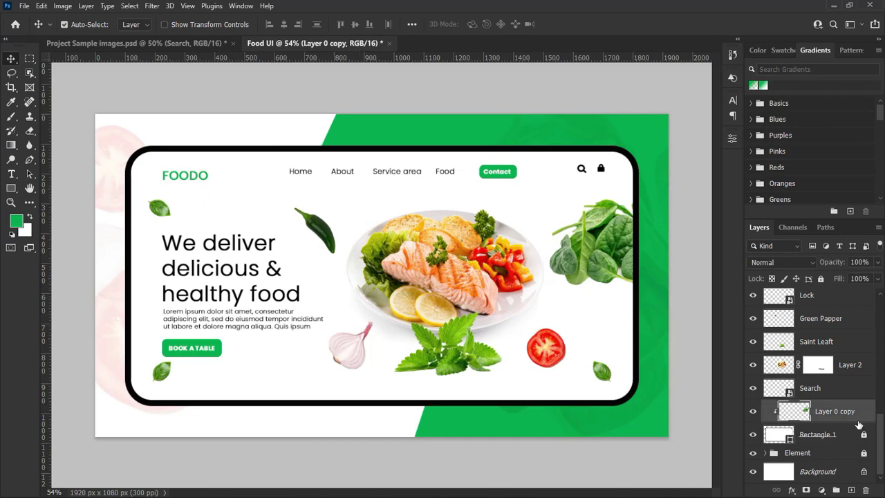
pyautogui.hotkey('ctrl', 't')
pyautogui.moveTo(707, 191)
pyautogui.mouseDown()
pyautogui.moveTo(707, 167)
pyautogui.moveTo(705, 184)
pyautogui.mouseUp()
pyautogui.moveTo(628, 286); pyautogui.dragTo(609, 255)
pyautogui.click(621, 24)
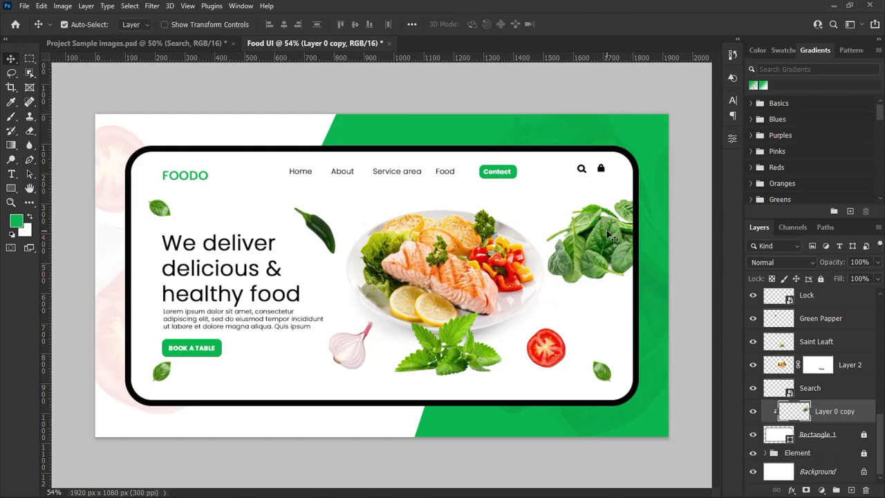
pyautogui.click(685, 295)
pyautogui.click(858, 415)
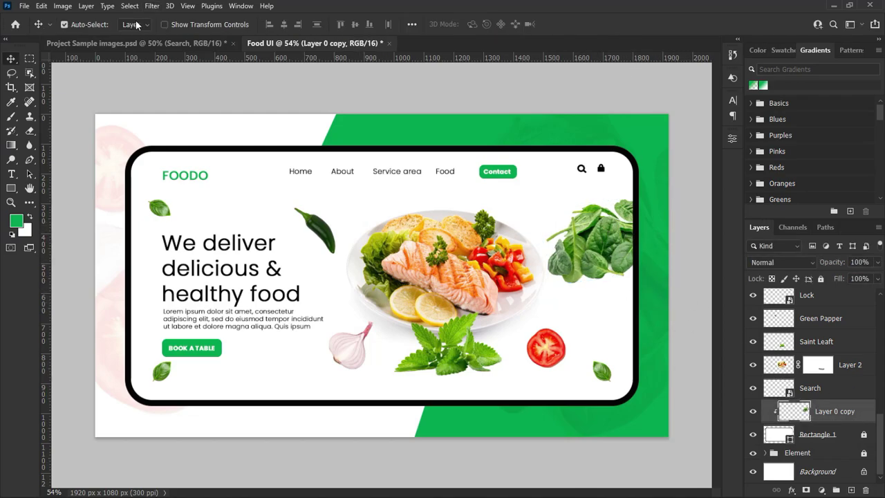
pyautogui.click(63, 6)
pyautogui.moveTo(87, 34)
pyautogui.click(235, 33)
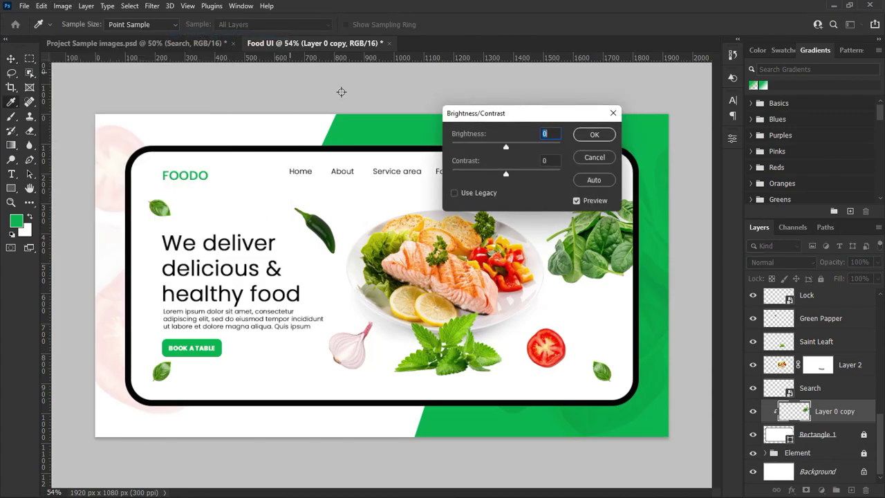
pyautogui.moveTo(502, 150); pyautogui.dragTo(502, 149)
pyautogui.click(587, 155)
pyautogui.press('v')
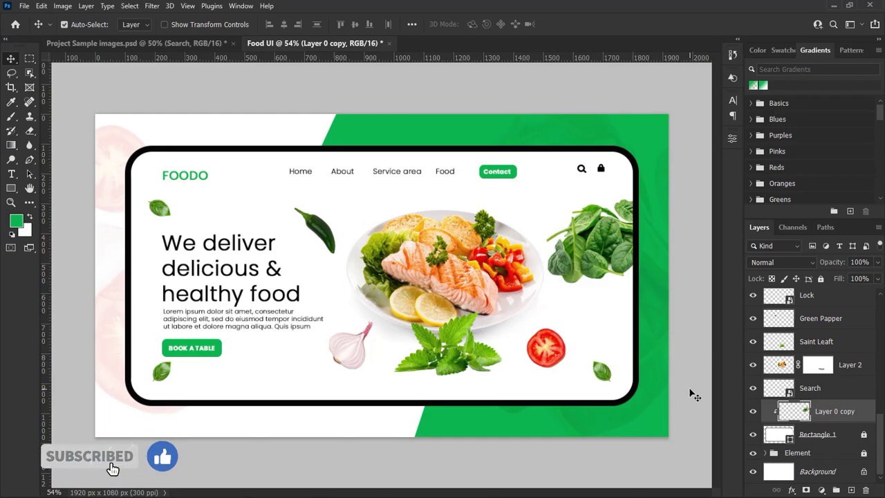
# Move the green chilli pepper slightly up and to the right, between the headline and the salmon plate.
pyautogui.moveTo(317, 233); pyautogui.dragTo(319, 223)
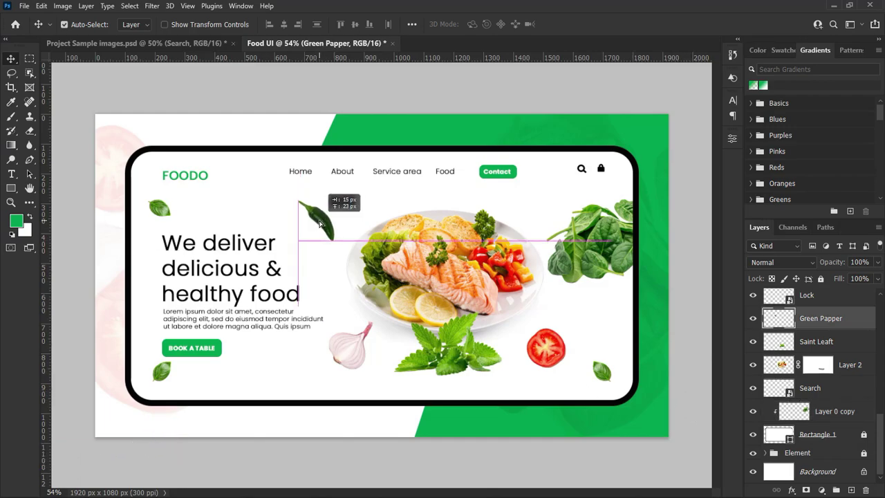
pyautogui.click(349, 359)
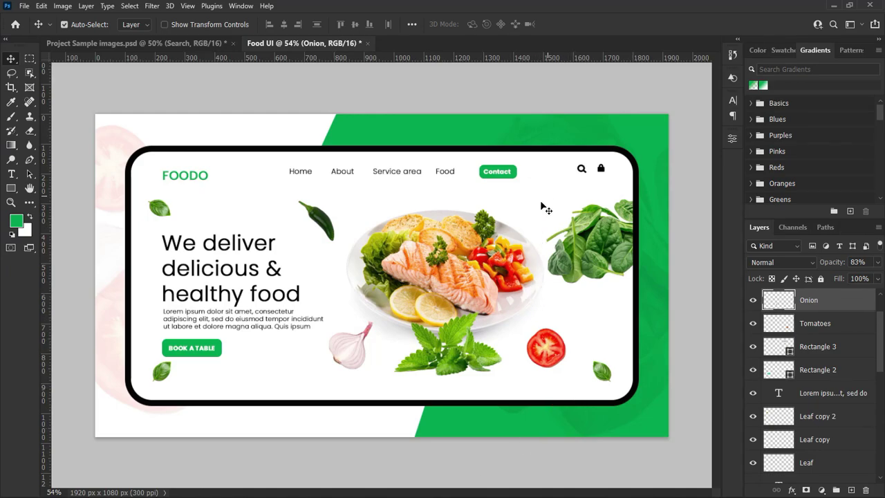
# Duplicate the Home navigation text, change the copy to "Login" and place it just before the search icon.
pyautogui.click(300, 178)
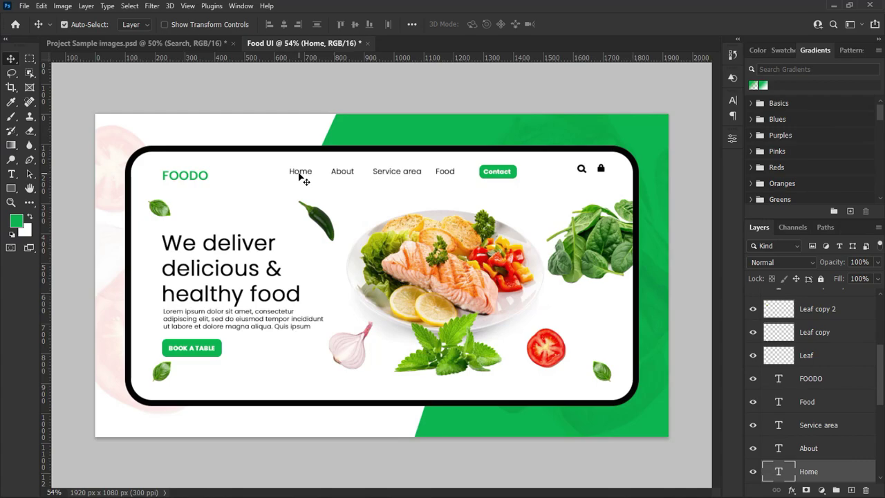
pyautogui.moveTo(299, 175); pyautogui.dragTo(244, 199)
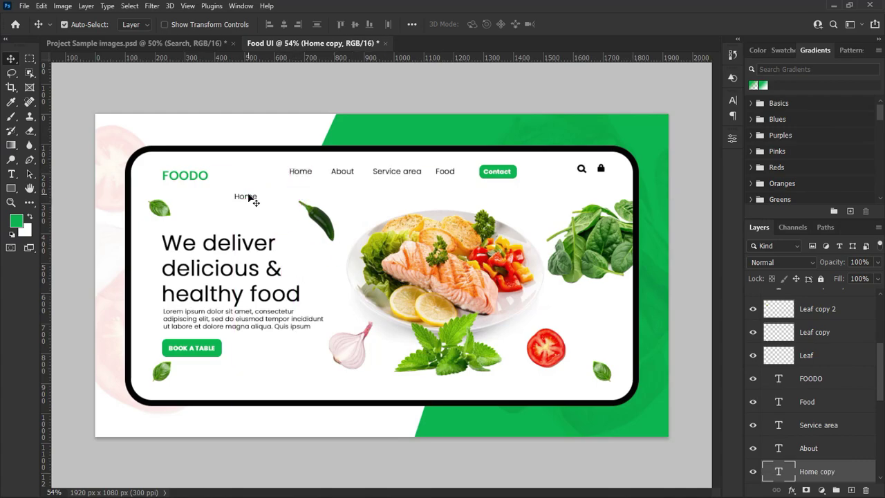
pyautogui.press('t')
pyautogui.click(257, 196)
pyautogui.press('BackSpace')
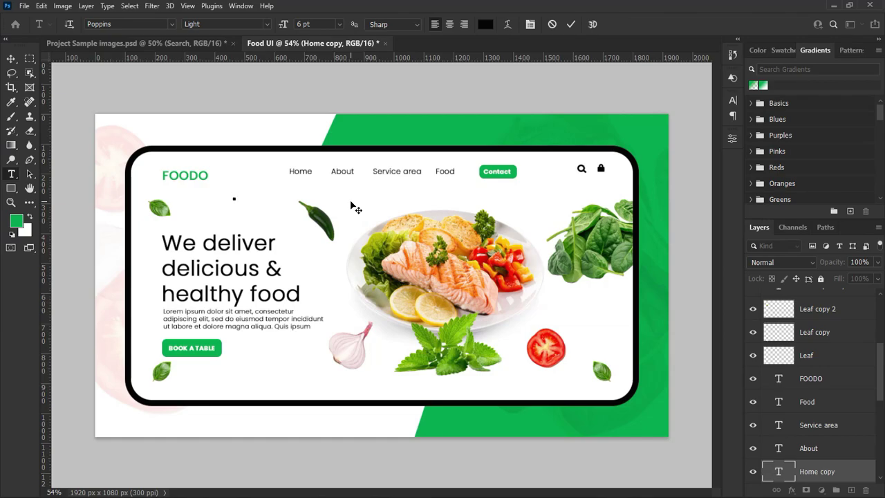
pyautogui.write('Login')
pyautogui.click(11, 58)
pyautogui.moveTo(240, 198); pyautogui.dragTo(549, 172)
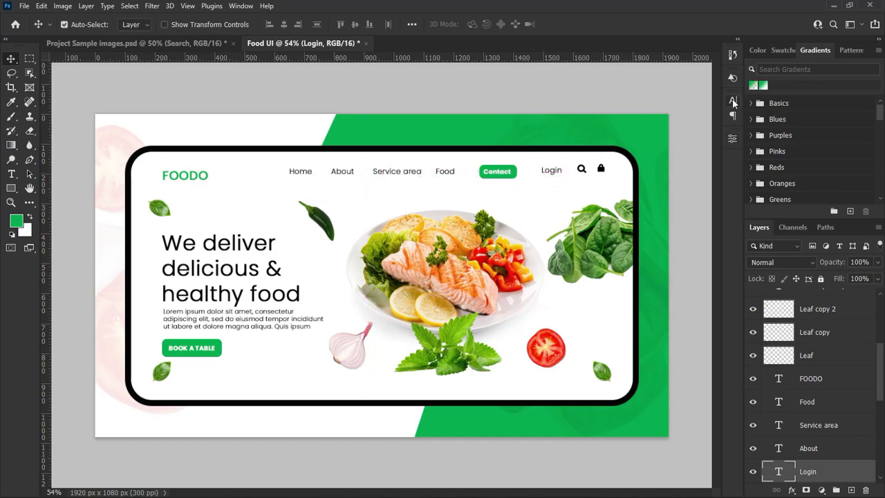
# Set the font style of the Login text to Poppins SemiBold.
pyautogui.click(733, 101)
pyautogui.click(713, 120)
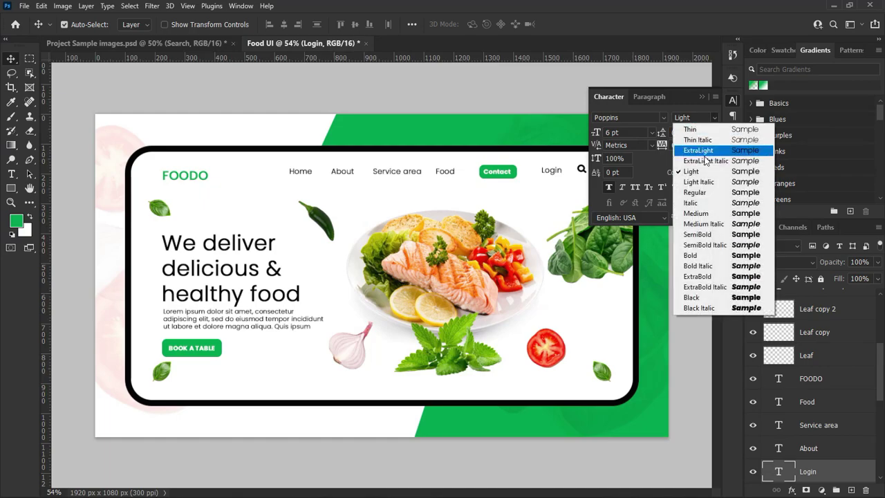
pyautogui.click(714, 242)
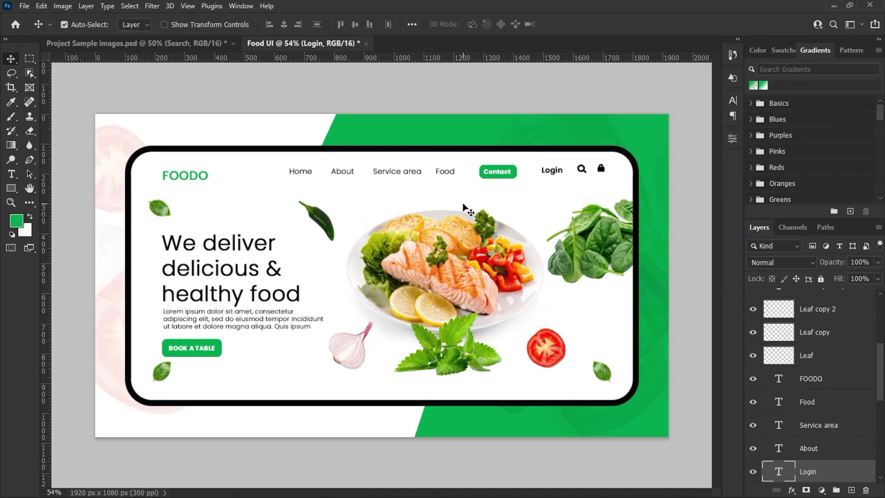
# Reduce the opacity of the Lorem ipsum paragraph text to 70%.
pyautogui.click(252, 323)
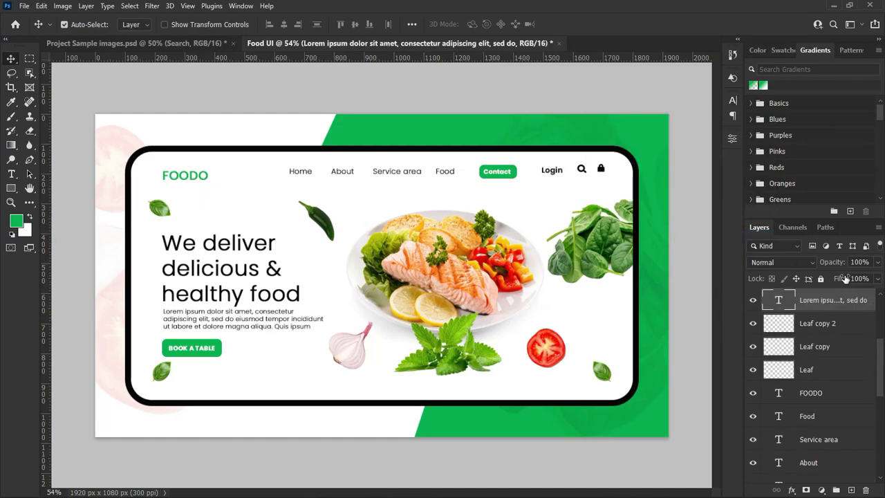
pyautogui.click(878, 262)
pyautogui.moveTo(877, 278); pyautogui.dragTo(849, 278)
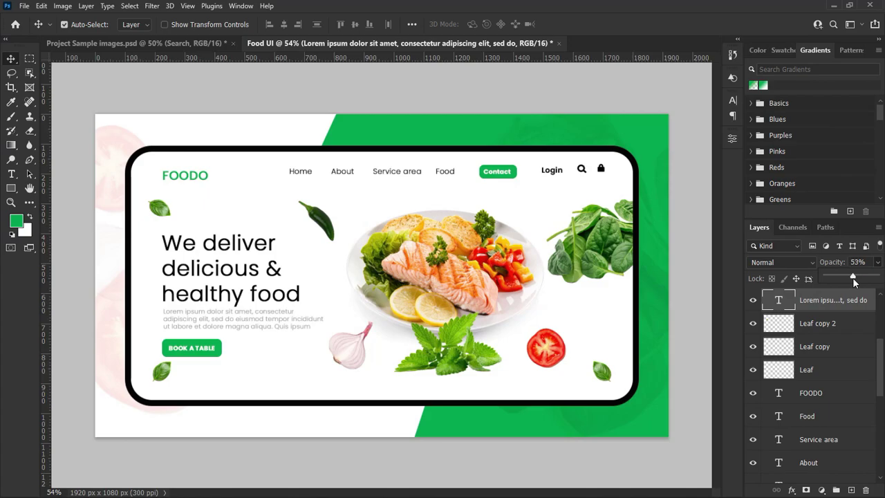
pyautogui.click(857, 262)
pyautogui.write('70')
pyautogui.press('Return')
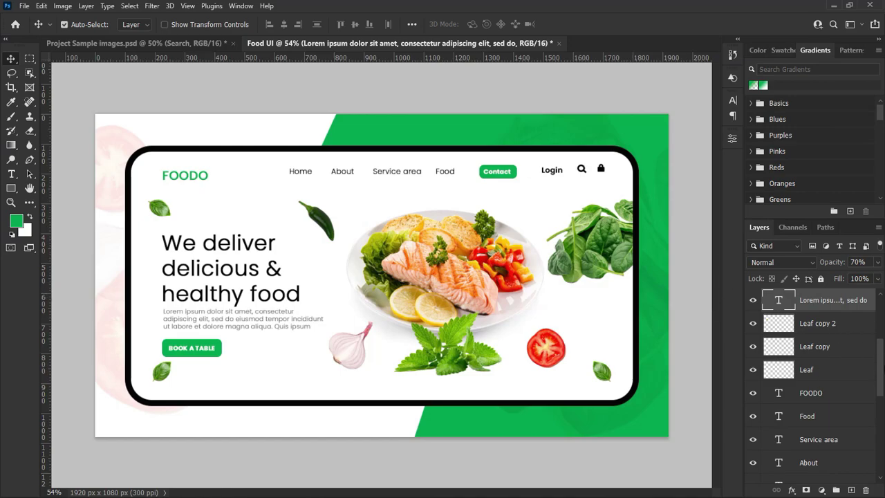
# Reorder the layer stack so that all text layers sit together above the image and shape layers.
pyautogui.click(817, 330)
pyautogui.click(822, 394)
pyautogui.click(820, 369)
pyautogui.moveTo(879, 380); pyautogui.dragTo(884, 407)
pyautogui.click(820, 362)
pyautogui.keyDown('shift'); pyautogui.click(824, 413); pyautogui.keyUp('shift')
pyautogui.keyDown('shift'); pyautogui.click(831, 423); pyautogui.keyUp('shift')
pyautogui.moveTo(832, 419); pyautogui.dragTo(816, 297)
pyautogui.moveTo(881, 340); pyautogui.dragTo(882, 384)
pyautogui.scroll(-1, 823, 415)
pyautogui.click(823, 417)
pyautogui.moveTo(826, 422); pyautogui.dragTo(821, 331)
pyautogui.scroll(-10, 822, 330)
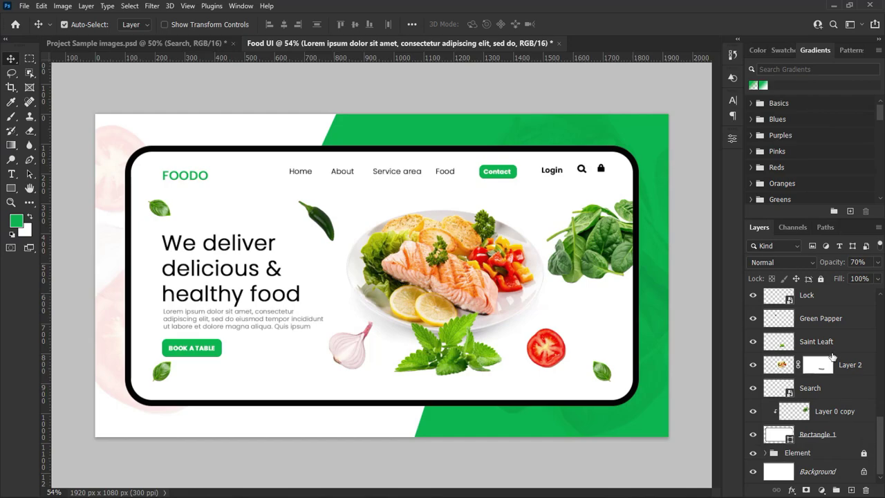
# Group the image, icon and shape layers between the text layers and the Element group, and name the group "Vegetables".
pyautogui.moveTo(878, 425); pyautogui.dragTo(881, 444)
pyautogui.click(834, 353)
pyautogui.keyDown('shift'); pyautogui.click(853, 441); pyautogui.keyUp('shift')
pyautogui.click(835, 489)
pyautogui.doubleClick(802, 439)
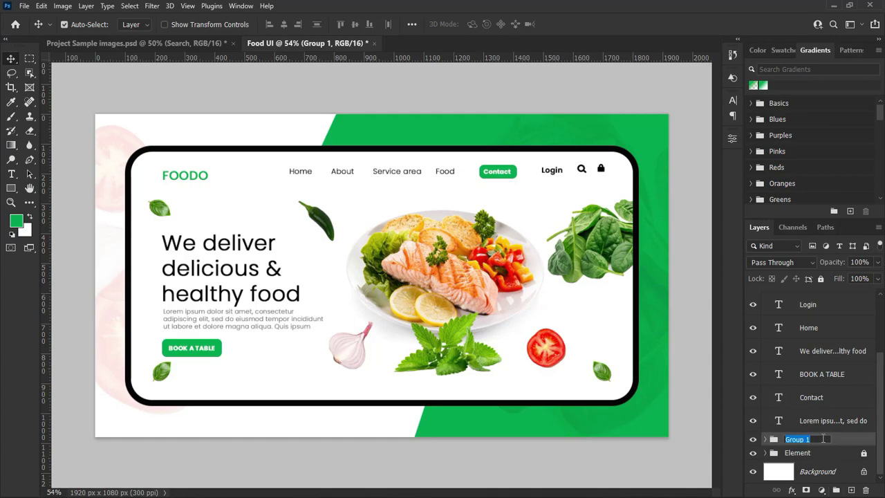
pyautogui.write('Vegetables')
pyautogui.press('Return')
# Group all text layers from FOODO to the Lorem ipsum paragraph and name the group "Text".
pyautogui.click(834, 422)
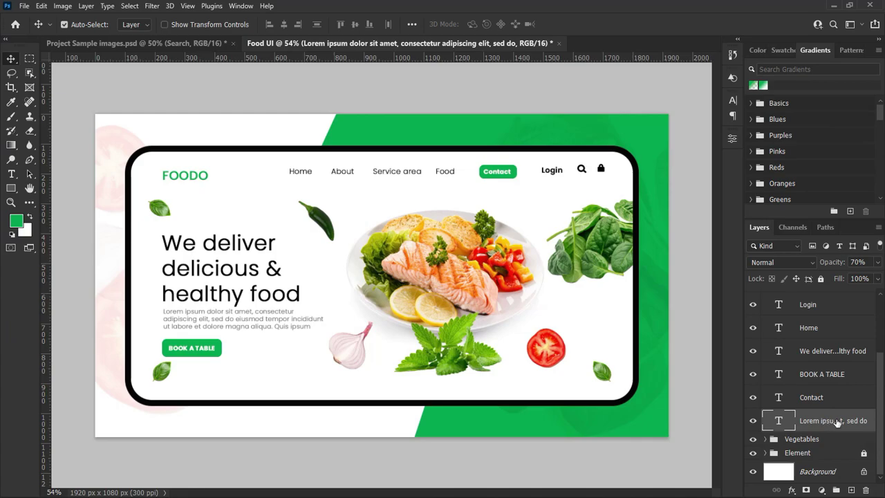
pyautogui.scroll(5, 833, 359)
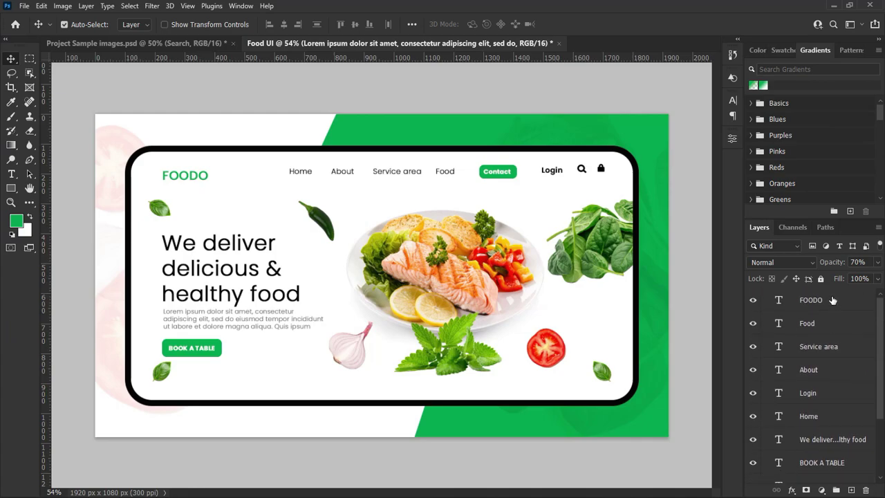
pyautogui.keyDown('shift'); pyautogui.click(832, 300); pyautogui.keyUp('shift')
pyautogui.click(837, 490)
pyautogui.doubleClick(815, 296)
pyautogui.write('T')
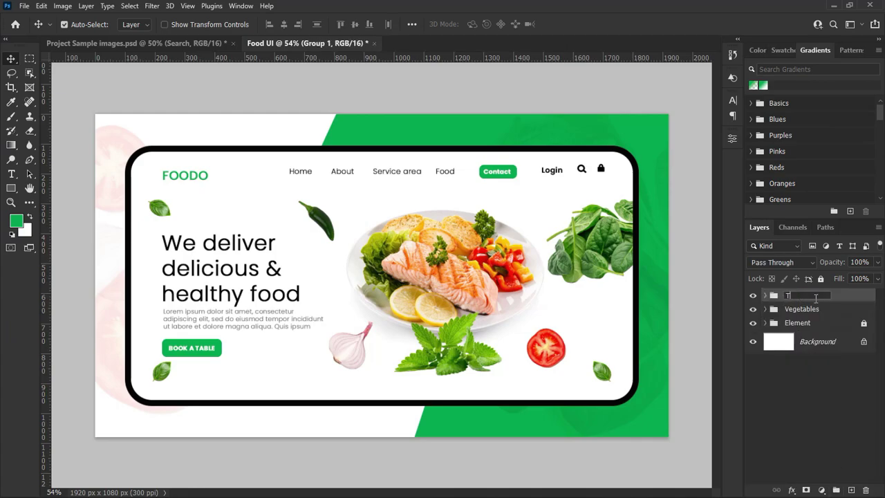
pyautogui.write('ext')
pyautogui.press('Return')
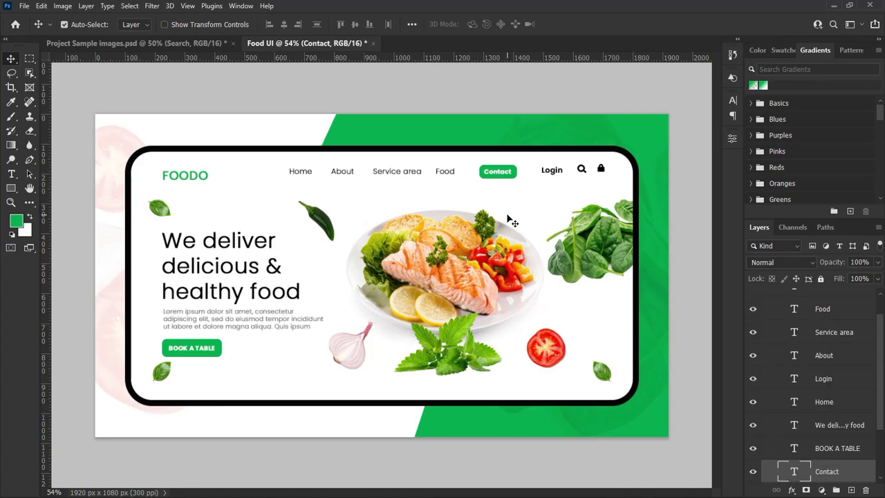
# Nudge the Contact and Login texts slightly to the right and collapse the Text group.
pyautogui.press('Right')
pyautogui.click(553, 171)
pyautogui.press('Right')
pyautogui.press('Right')
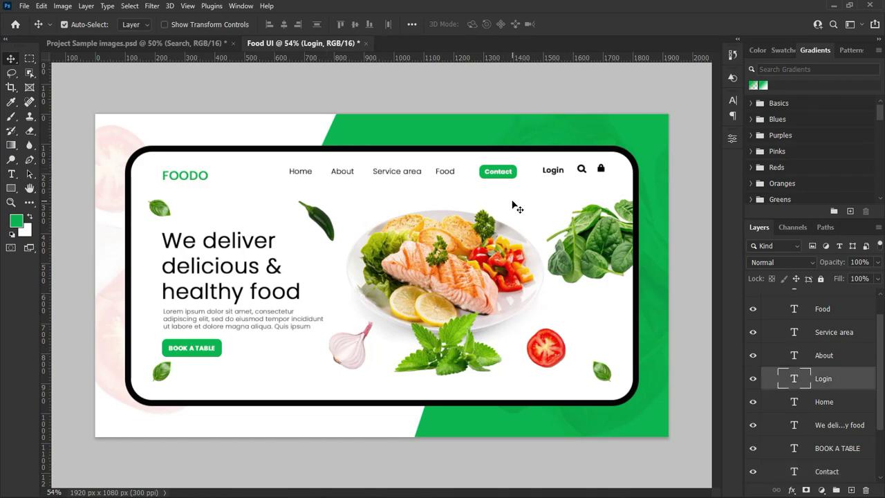
pyautogui.scroll(1, 816, 346)
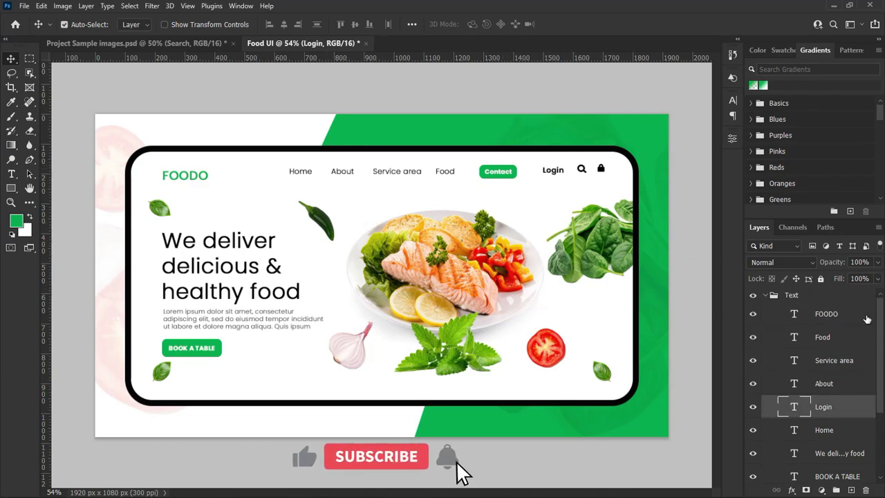
pyautogui.click(765, 295)
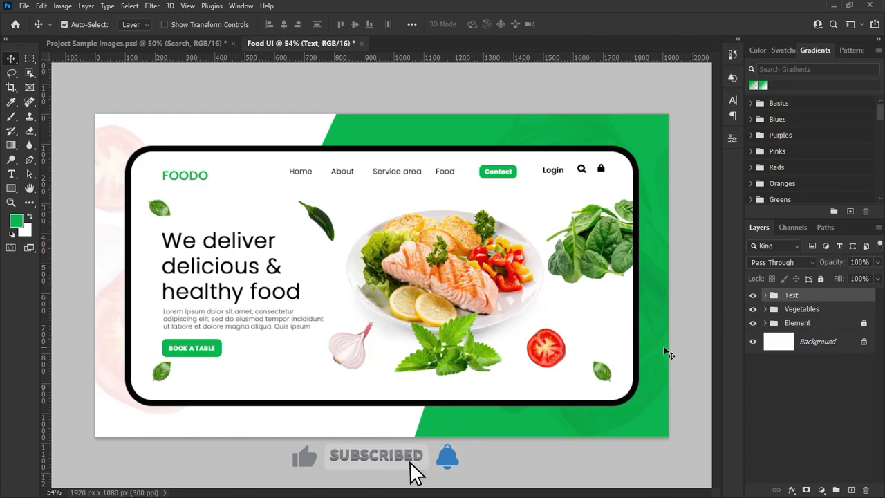